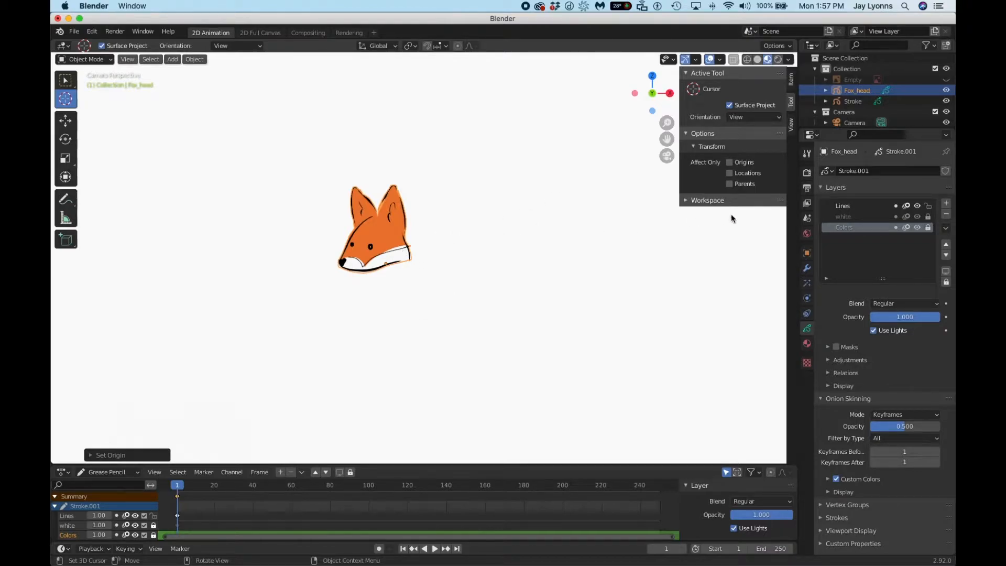
scroll(428, 242, "up", 4)
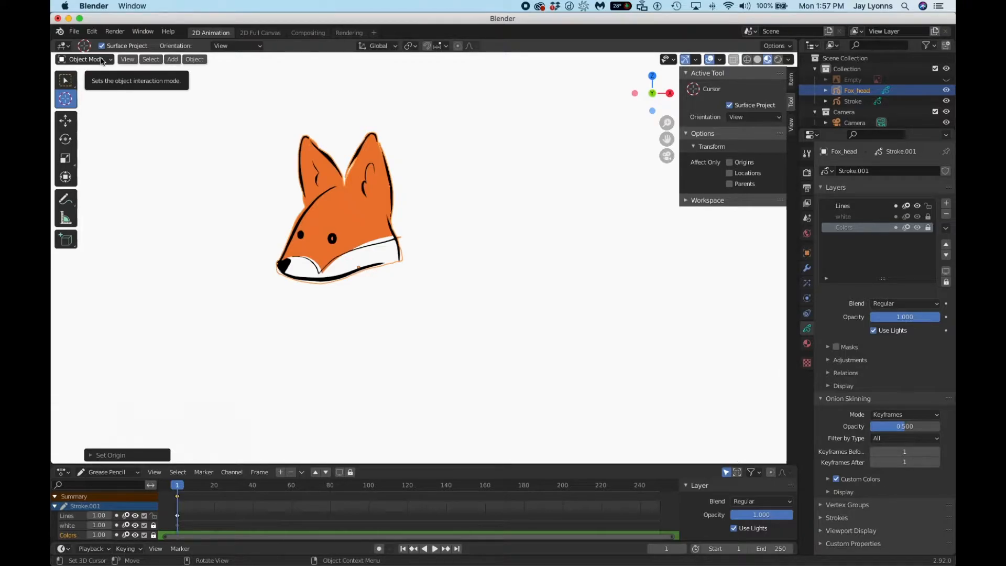
left_click(74, 32)
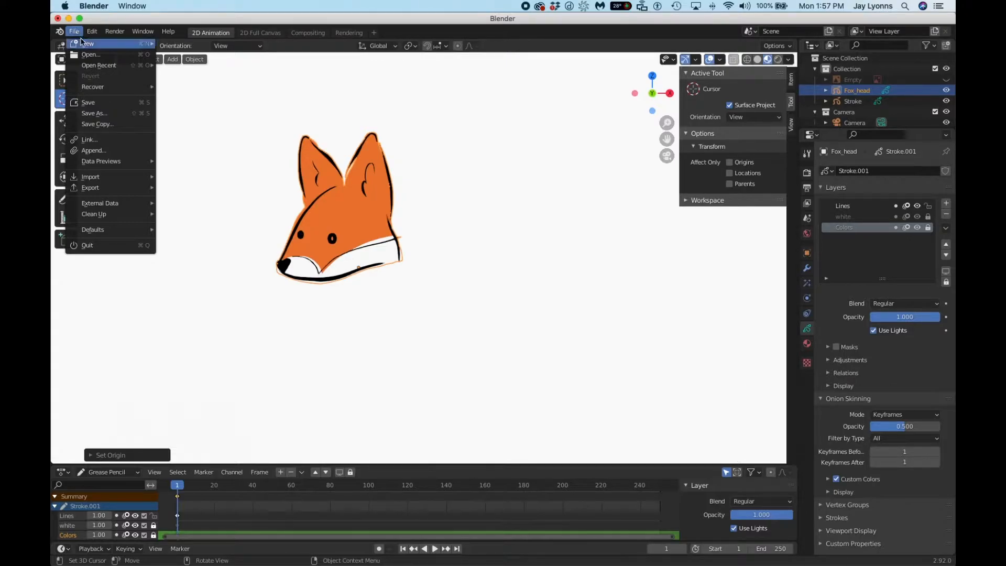
mouse_move(87, 46)
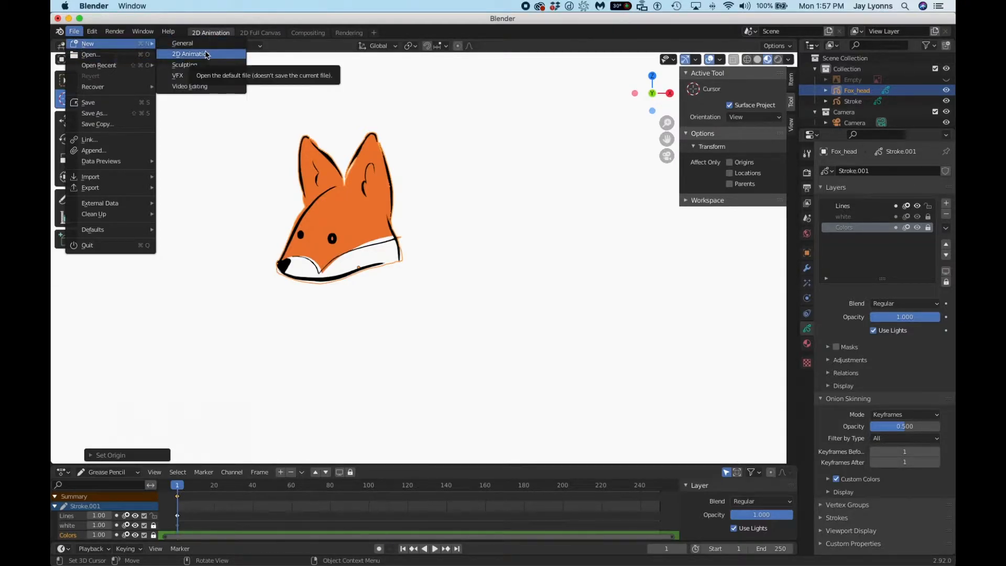
left_click(208, 33)
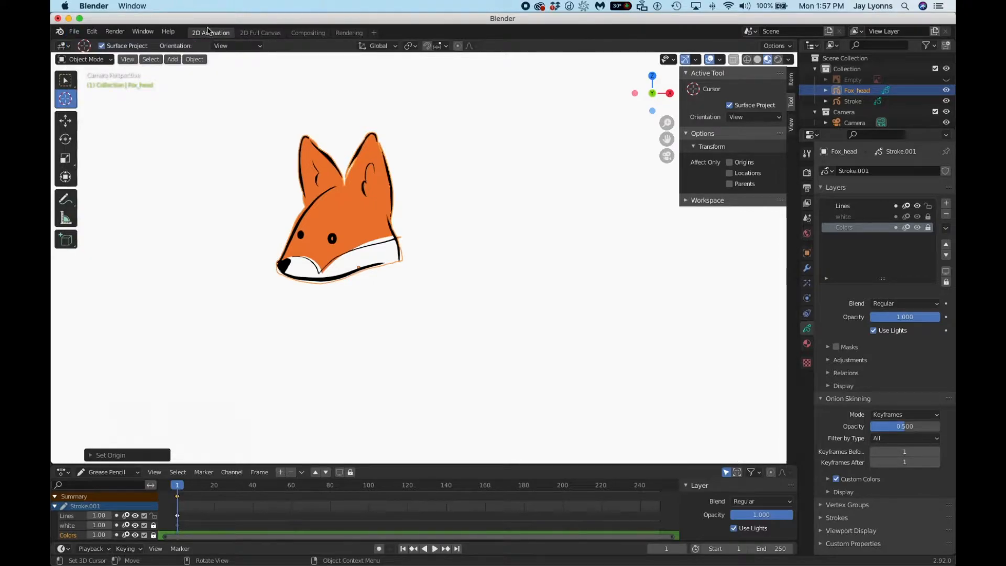
left_click(110, 63)
left_click(178, 61)
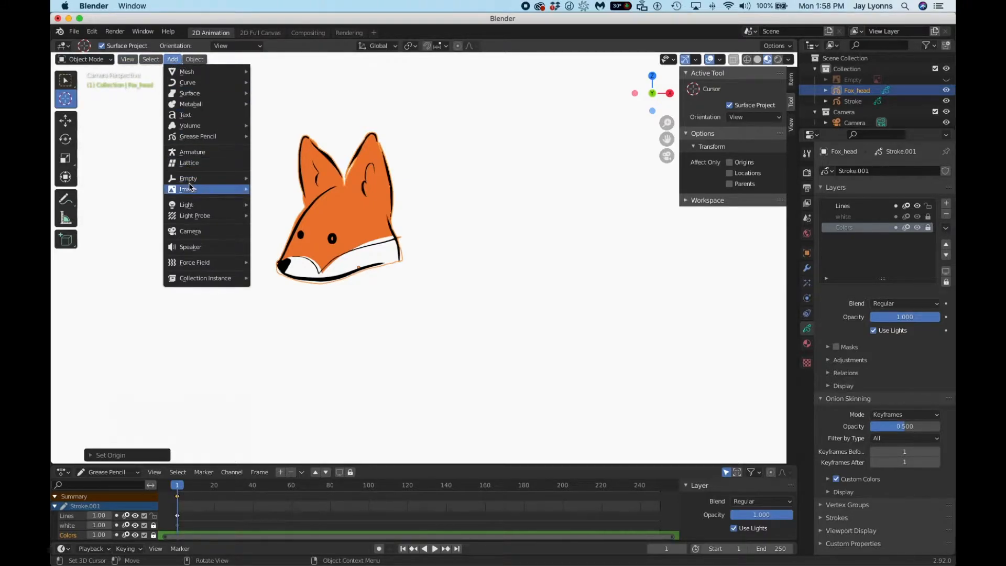
mouse_move(193, 190)
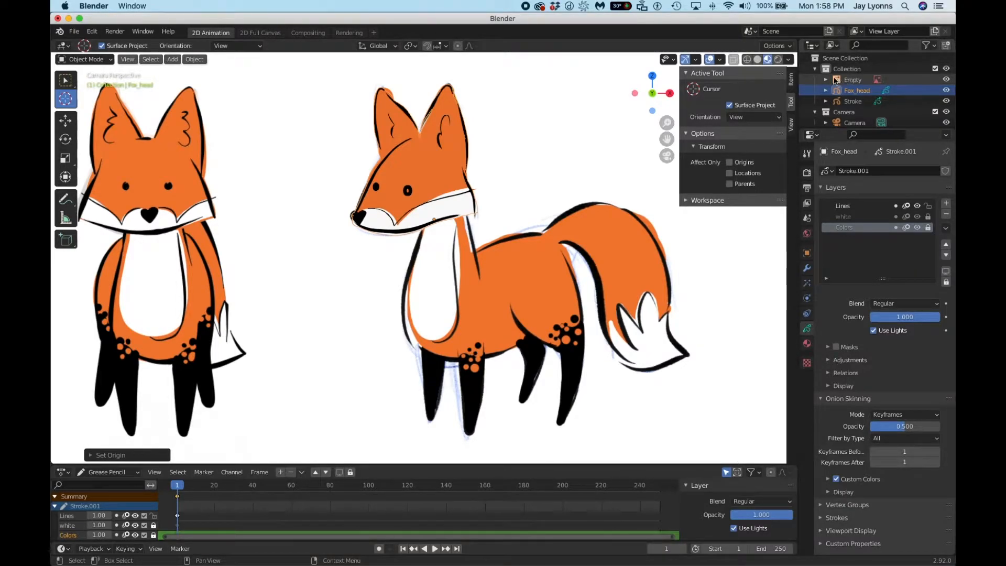
Step: Enlarge the outliner and toggle the visibility of the Empty holding the fox reference image, leaving it shown
left_click_drag(917, 131, 916, 199)
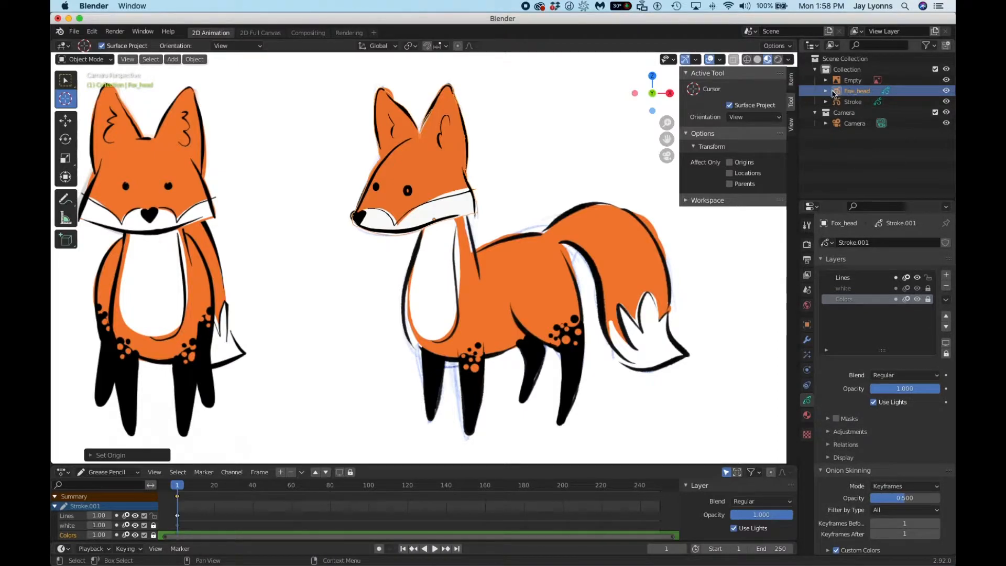
left_click(943, 80)
left_click(944, 80)
left_click(944, 80)
left_click(943, 81)
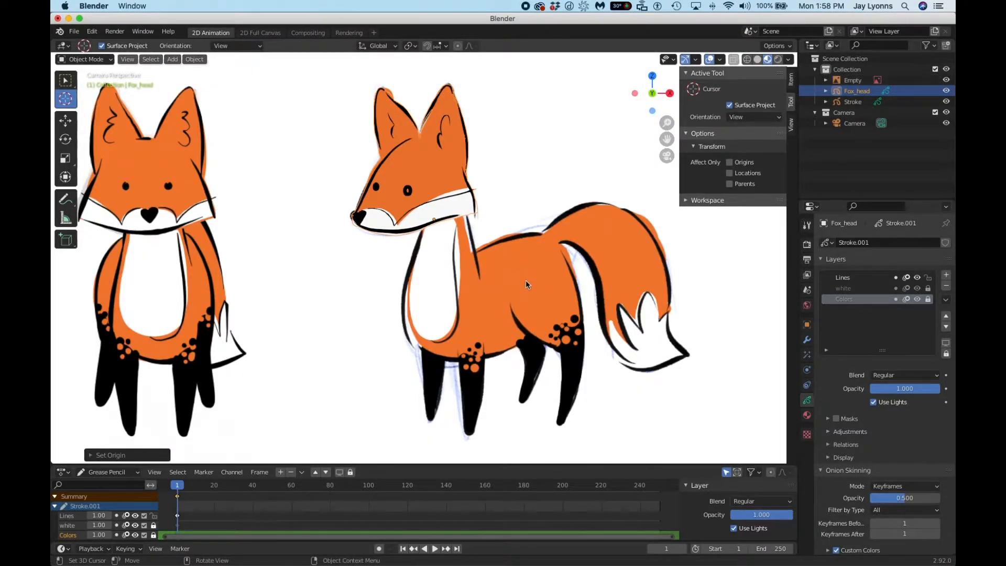
Step: Add a new Grease Pencil Stroke object to the scene
scroll(526, 285, "up", 3)
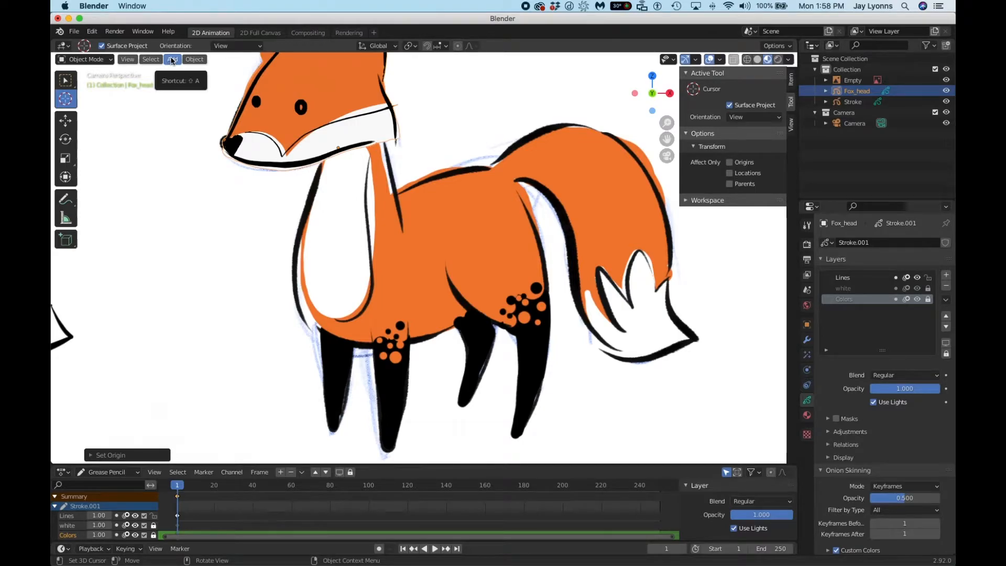
left_click(173, 59)
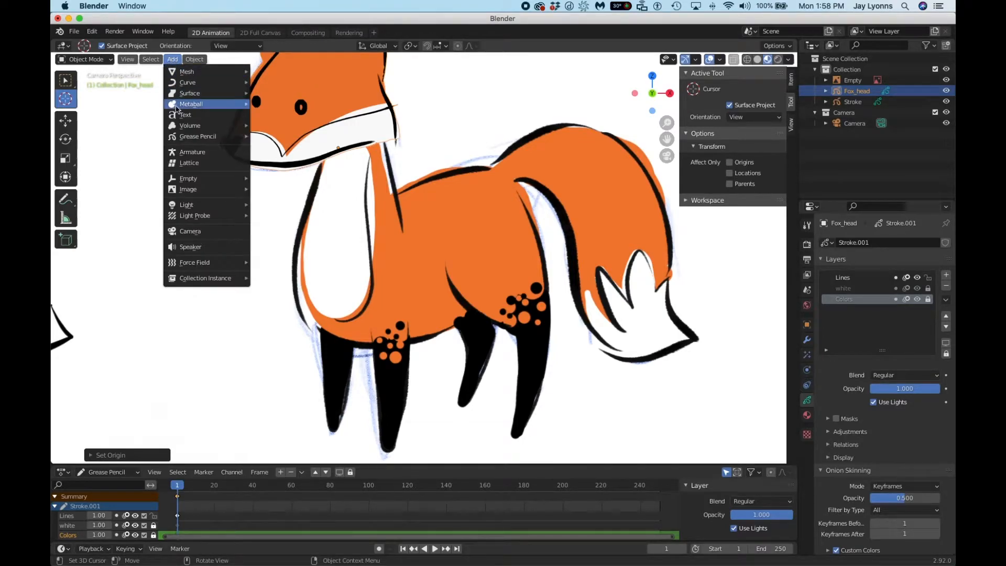
mouse_move(183, 137)
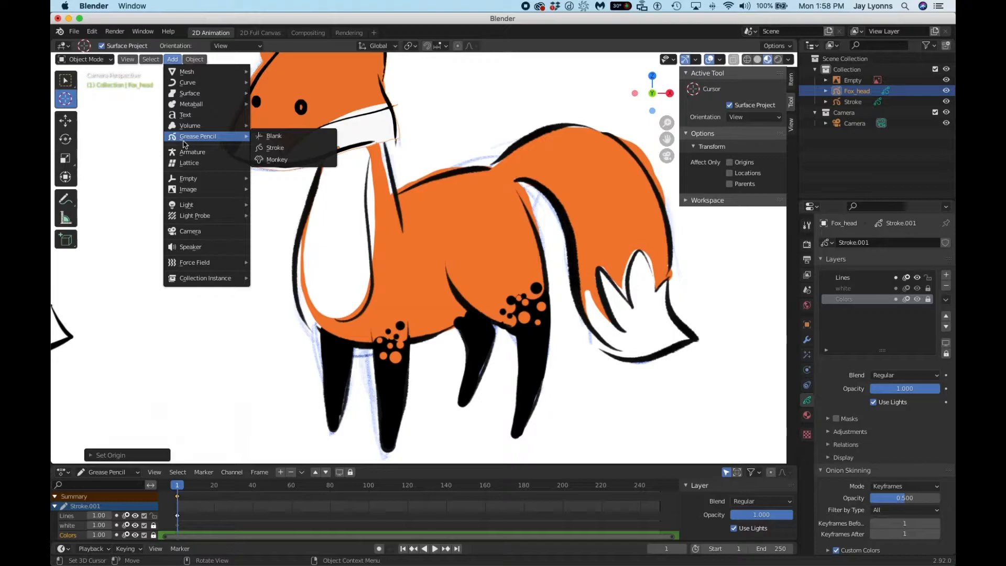
left_click(96, 59)
mouse_move(133, 61)
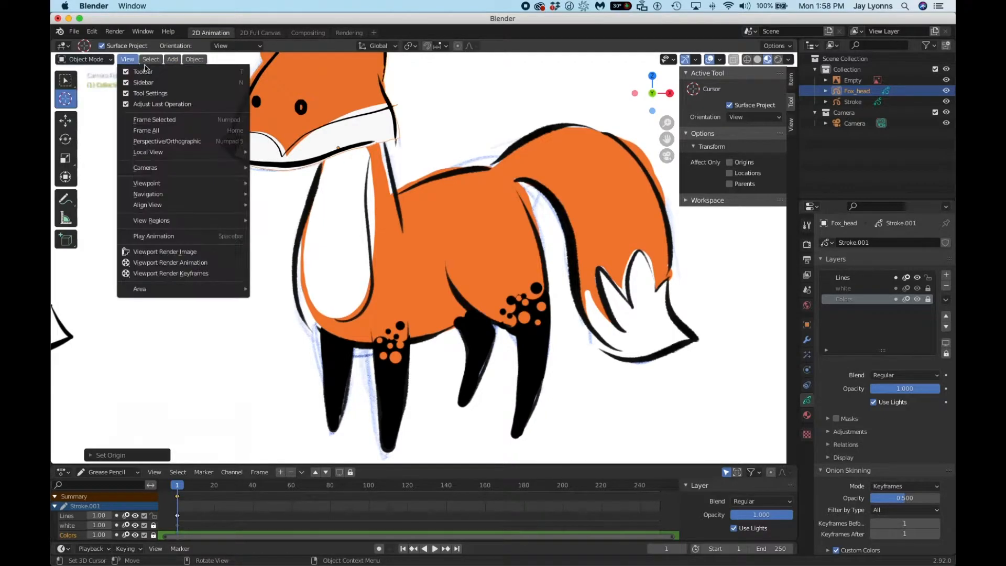
left_click(172, 60)
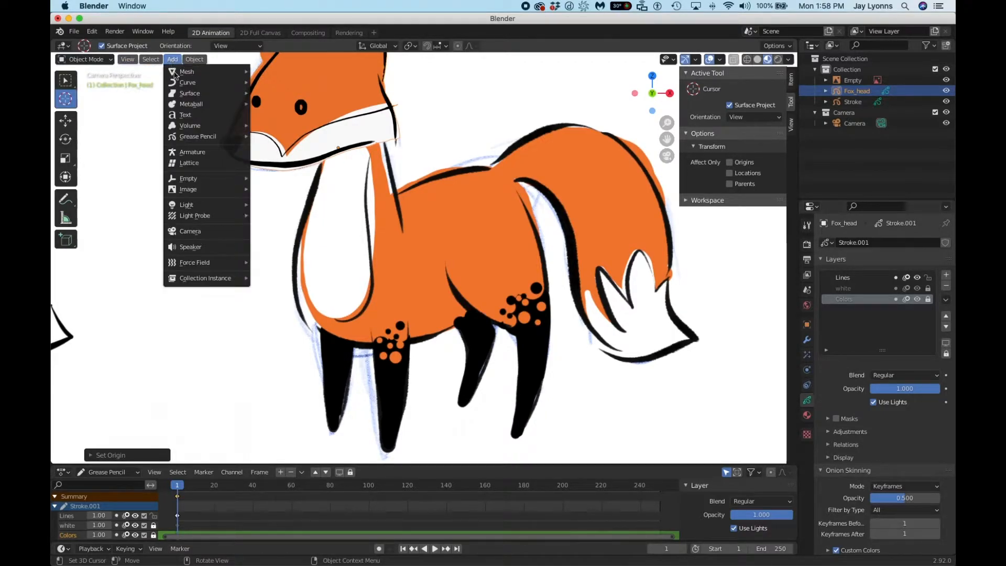
mouse_move(184, 136)
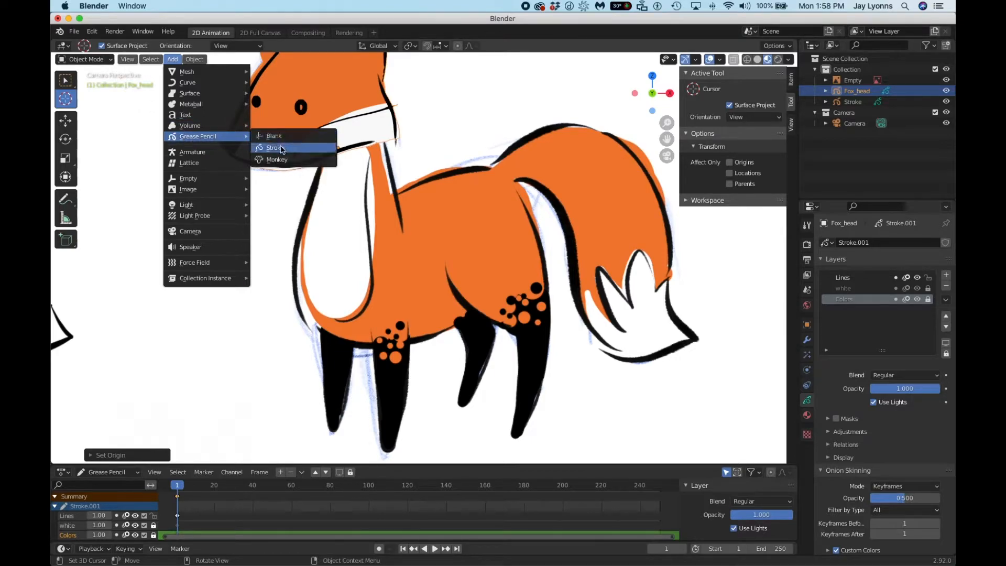
left_click(282, 148)
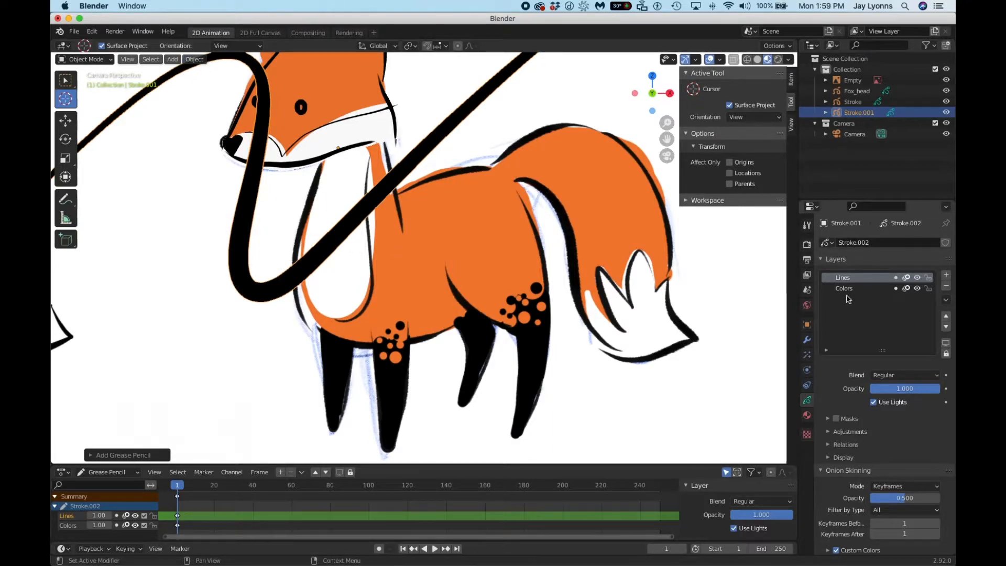
left_click(807, 416)
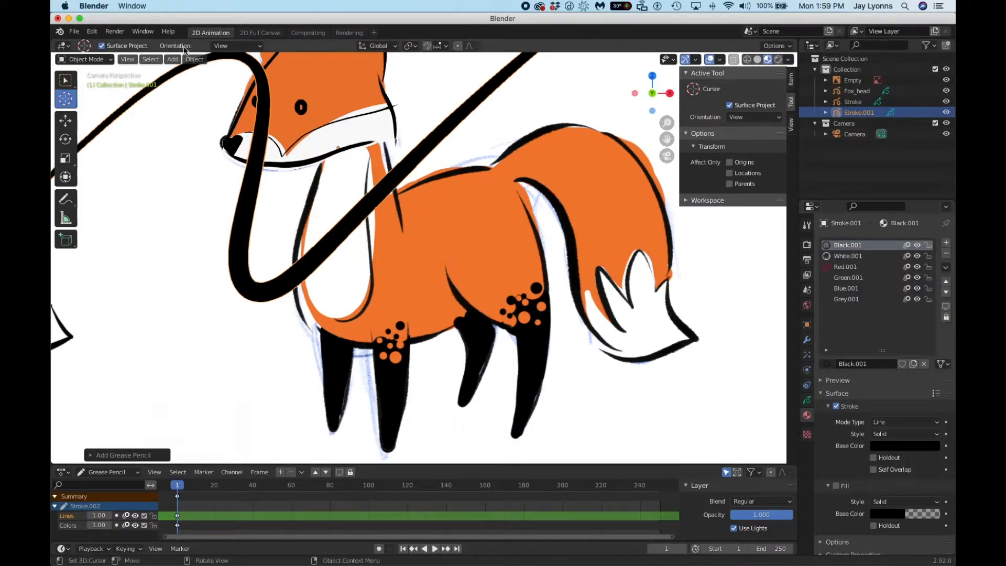
left_click(98, 59)
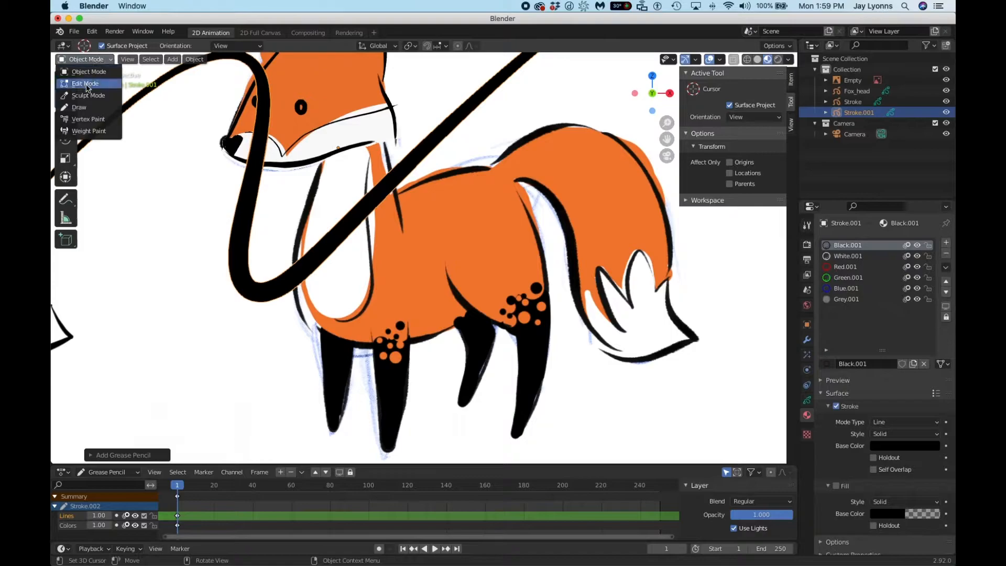
left_click(83, 106)
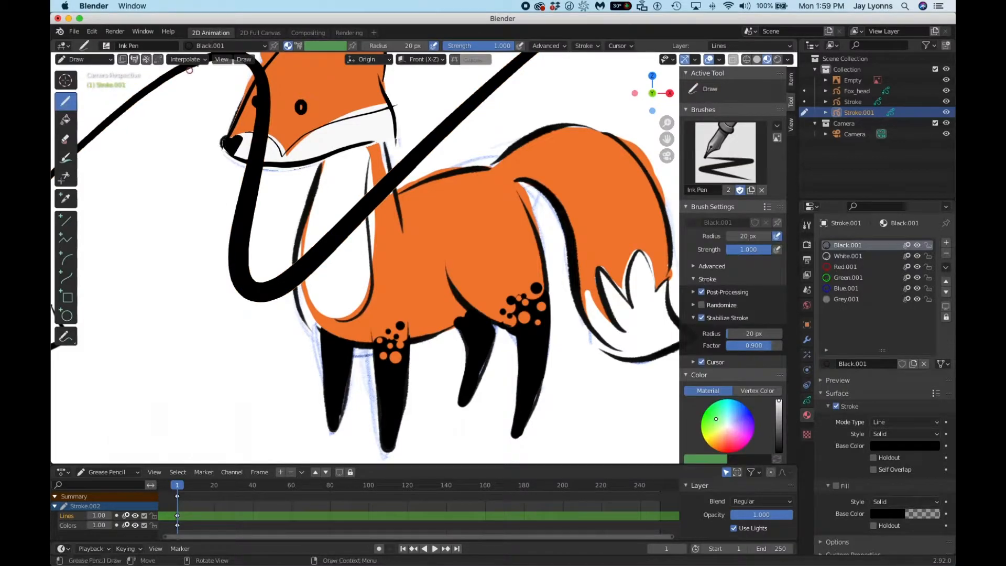
left_click(213, 48)
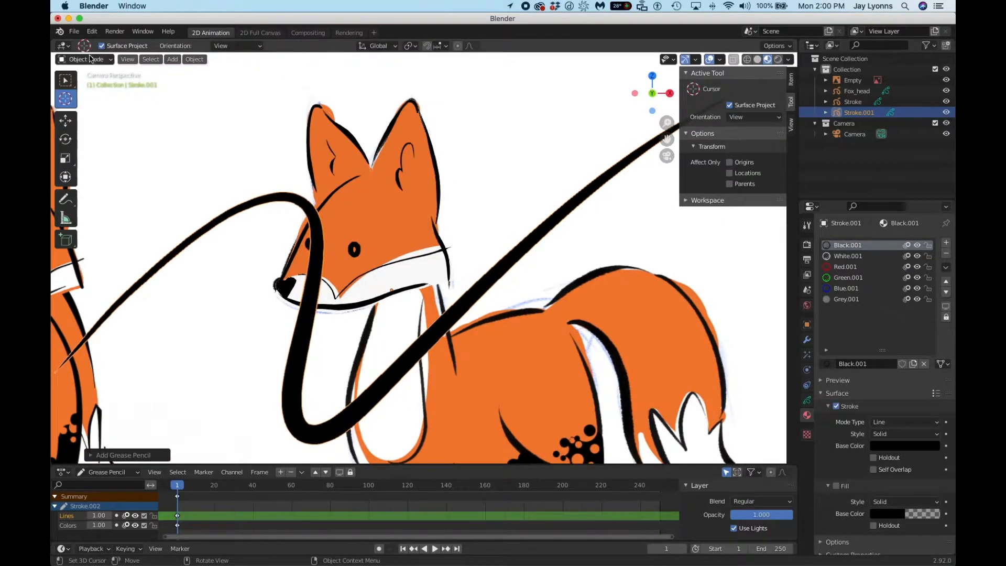
Step: Delete all points of the new object's default stroke in Edit Mode and return to Object Mode
left_click(86, 59)
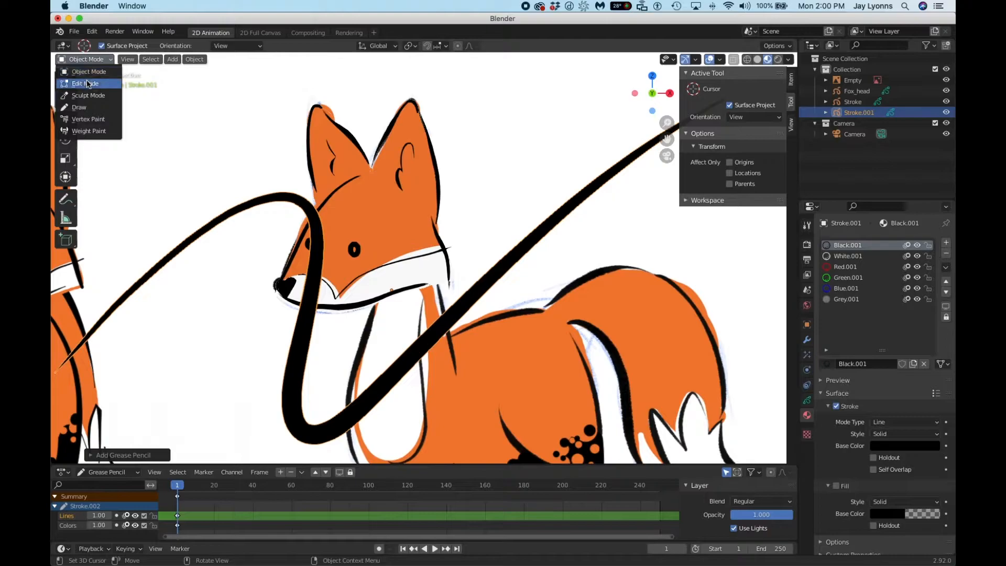
left_click(87, 83)
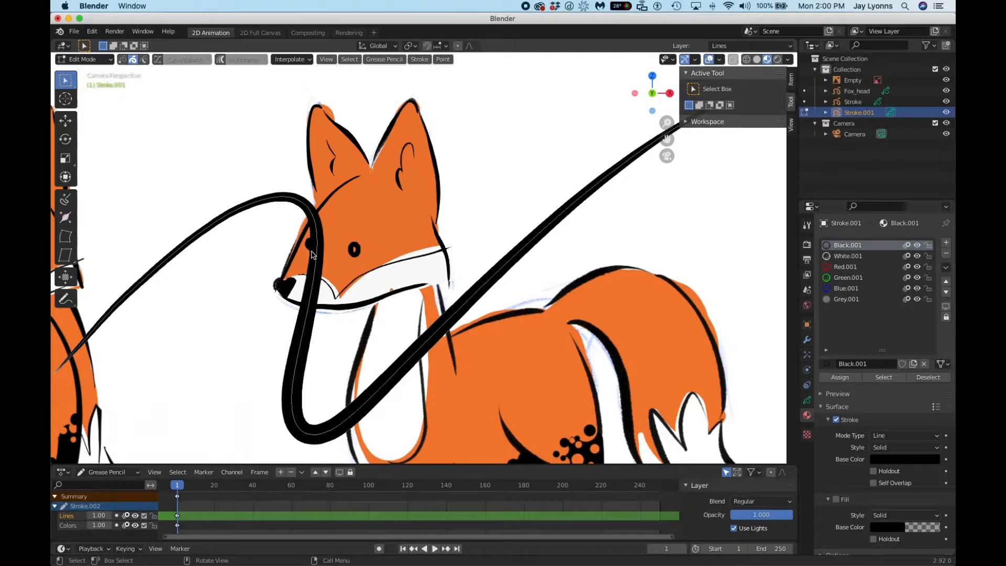
key("x")
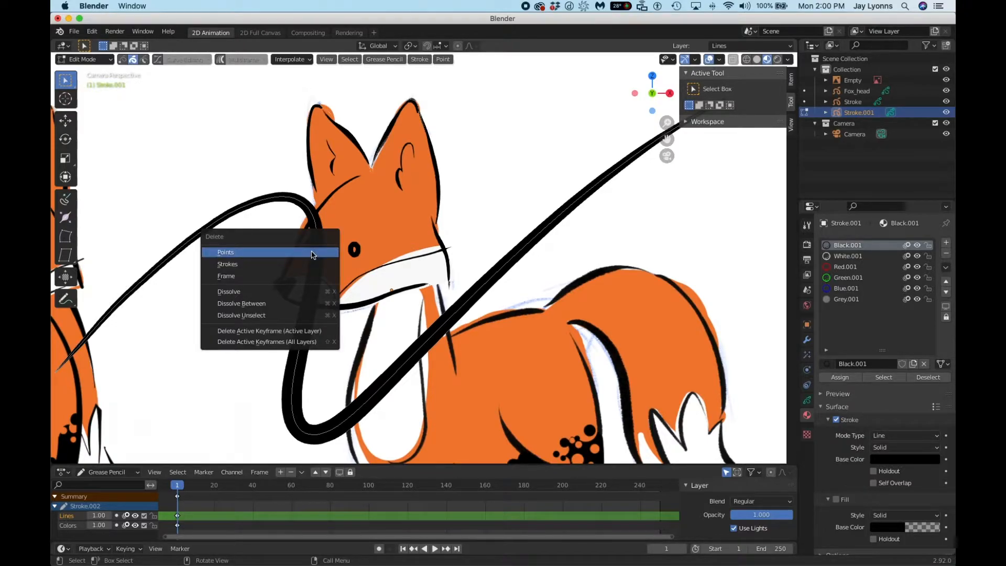
left_click(312, 252)
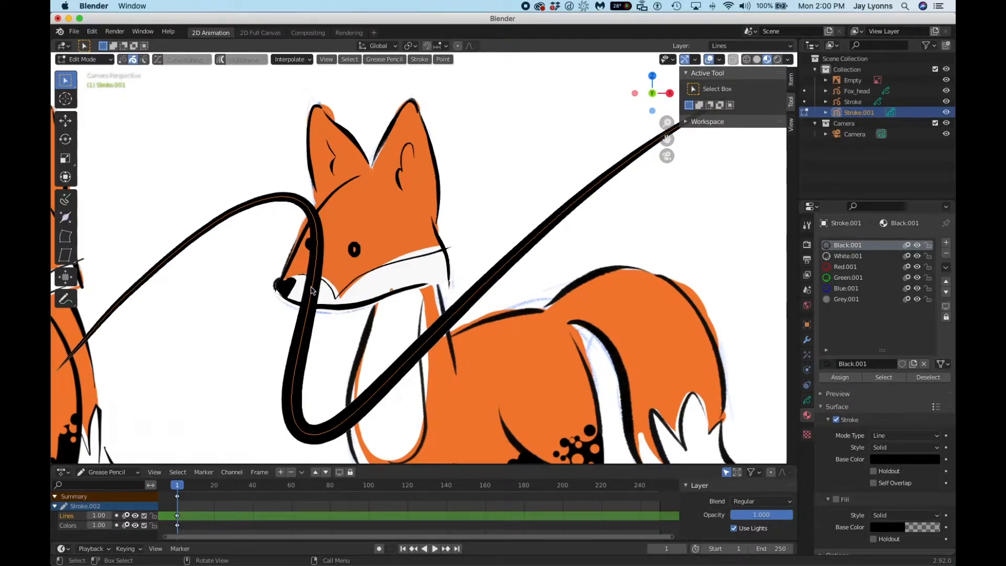
key("x")
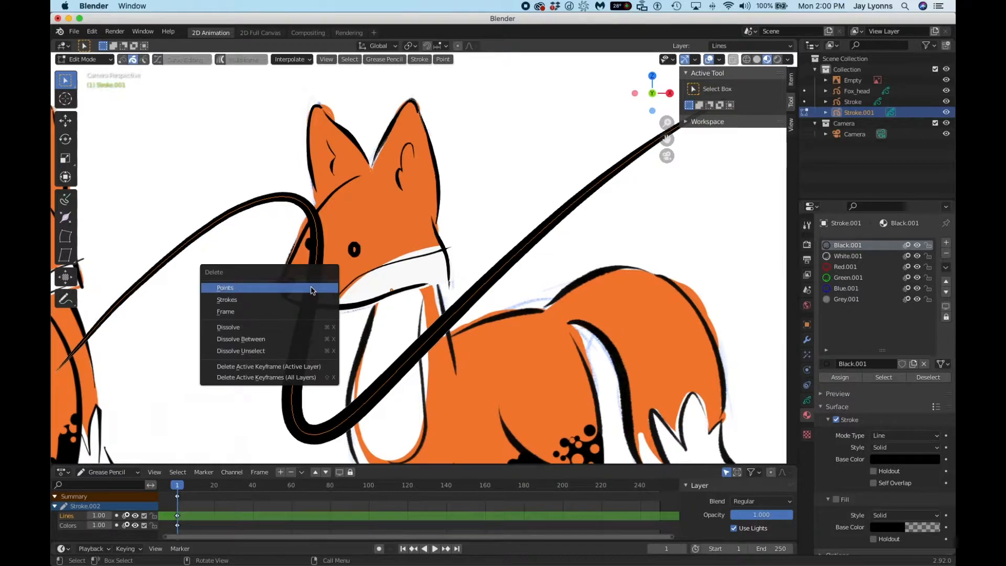
left_click(311, 289)
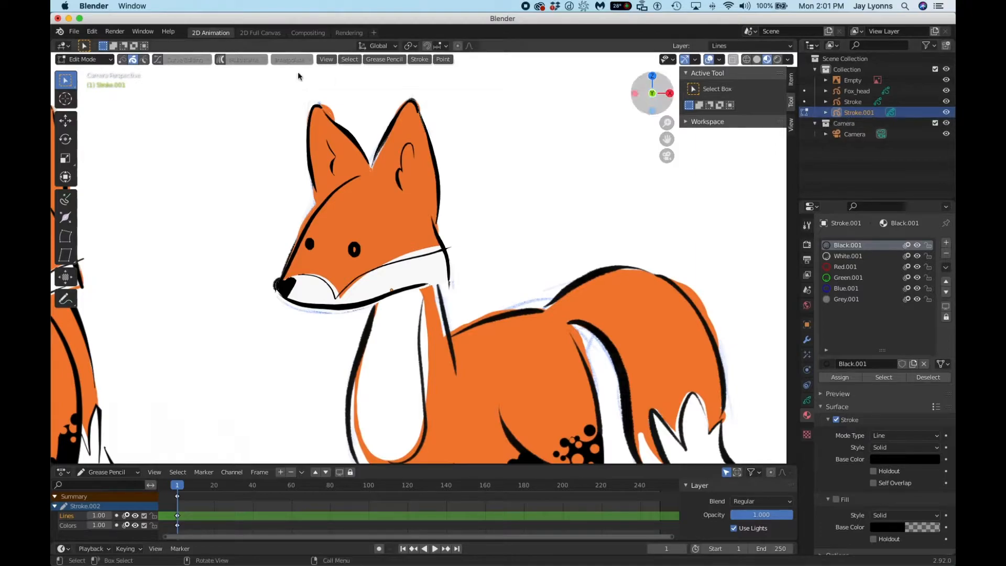
left_click(79, 60)
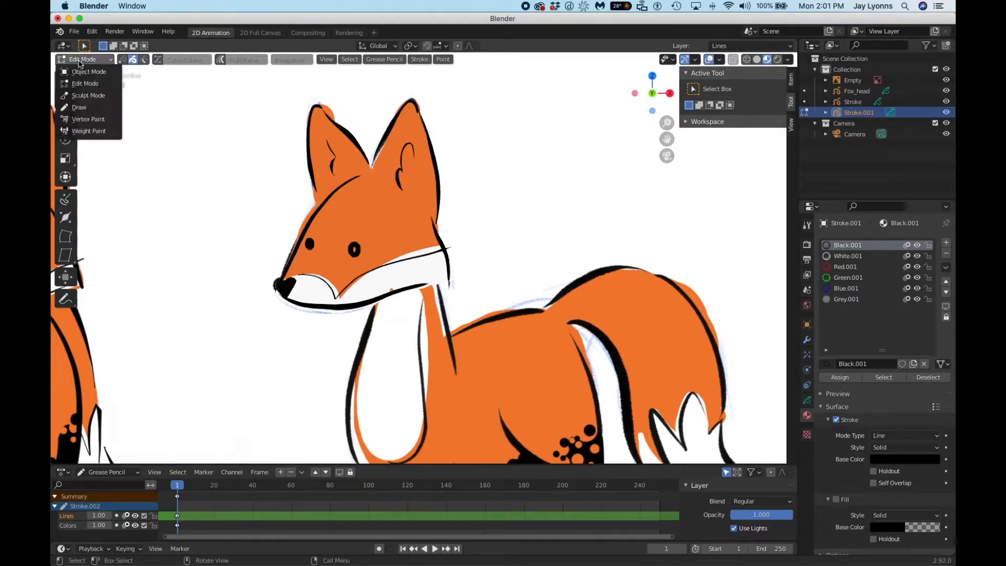
left_click(80, 63)
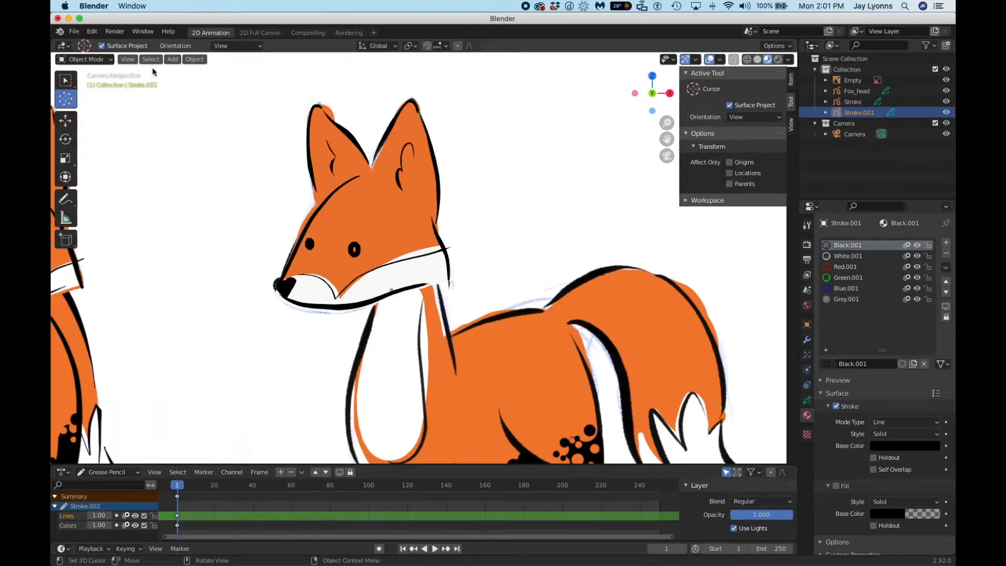
Step: Rename the emptied Grease Pencil object as Fox_neck
double_click(855, 112)
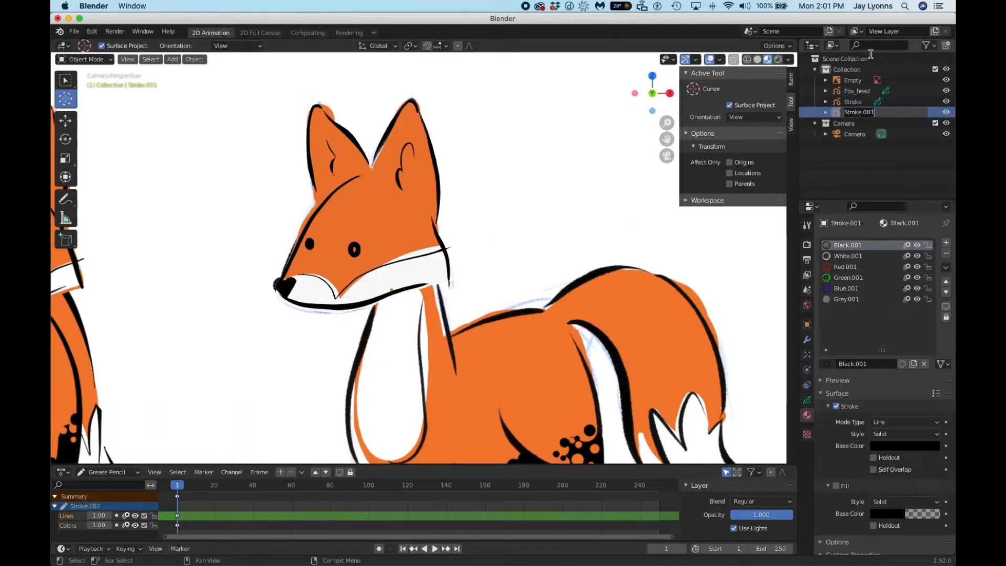
type("Fox")
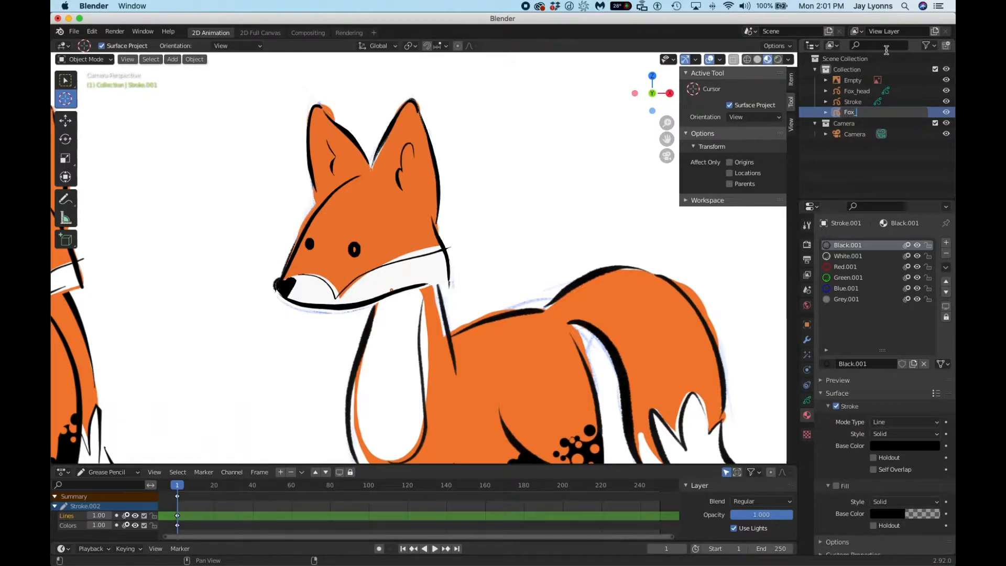
type("_neck")
key("Return")
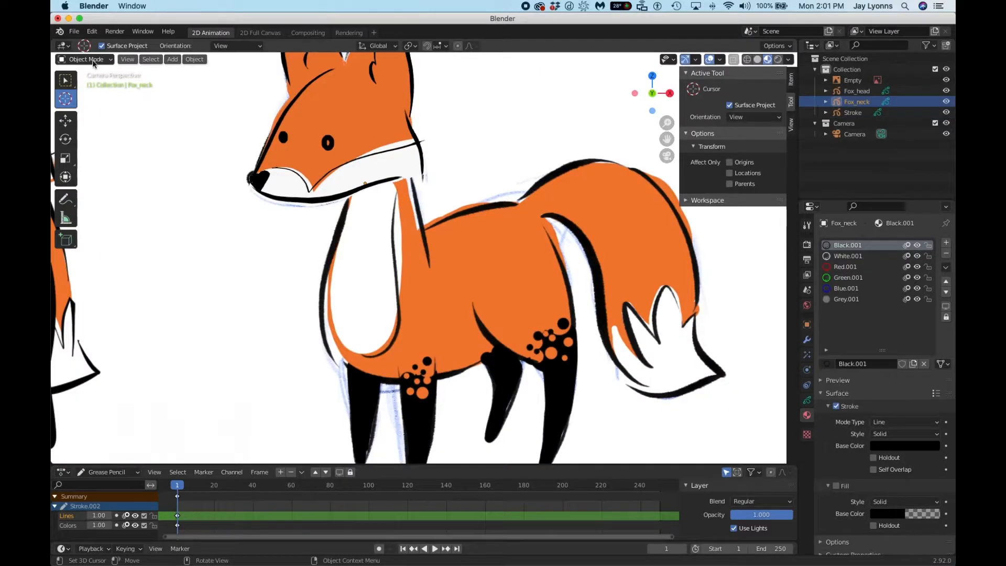
Step: Switch the Fox_neck object to Draw mode and choose the Ink Pen brush with the Black.001 material
left_click(836, 102)
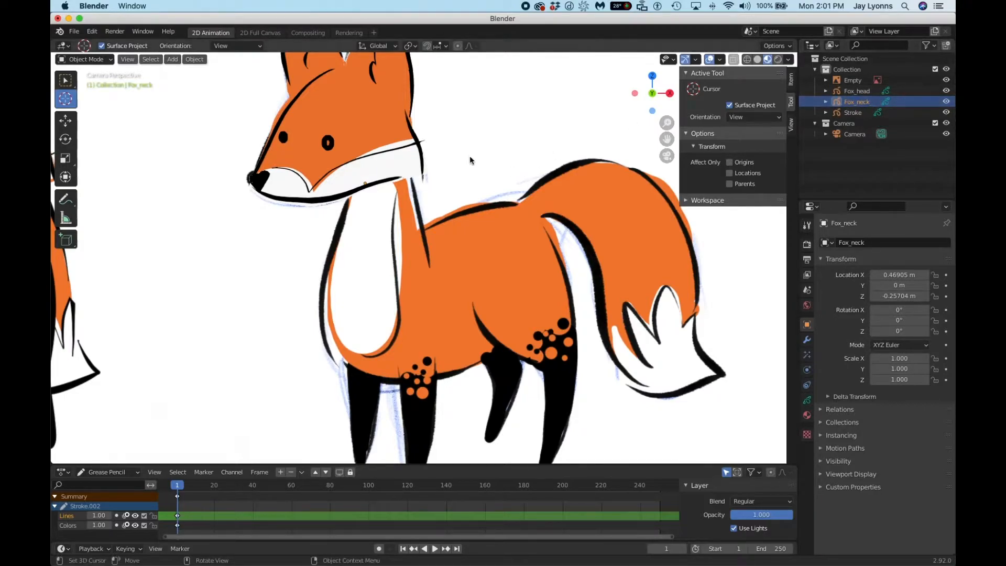
left_click(86, 60)
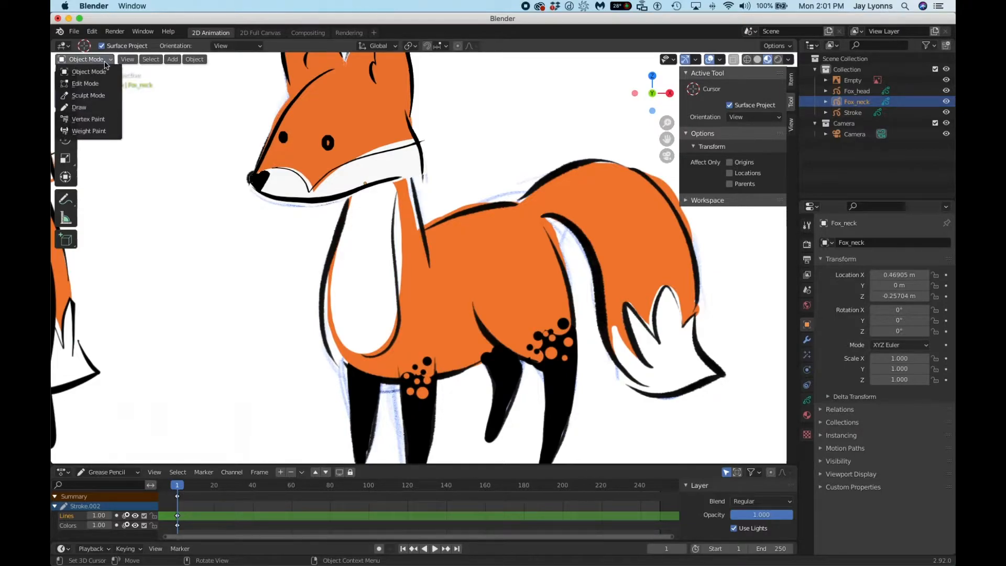
left_click(90, 107)
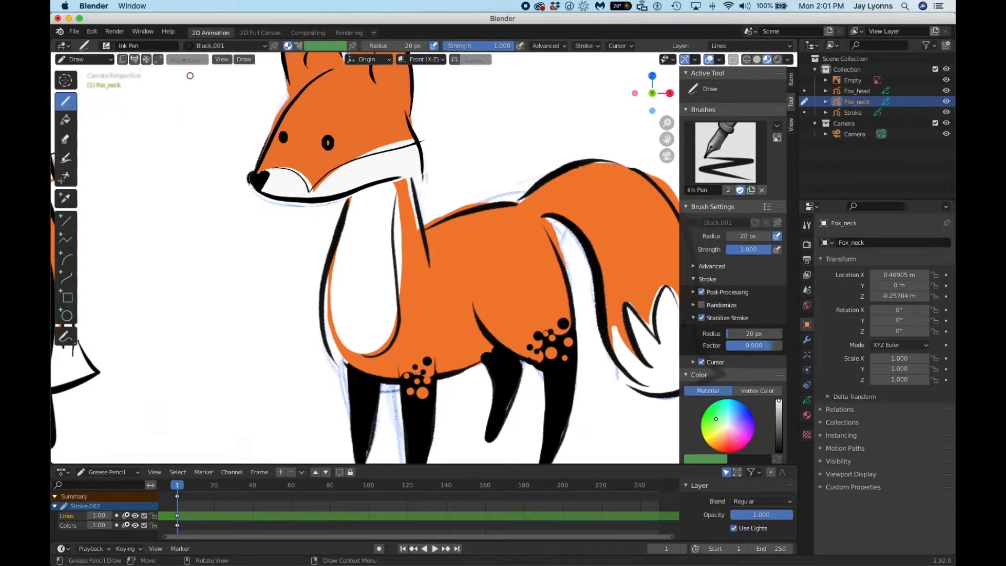
left_click(107, 47)
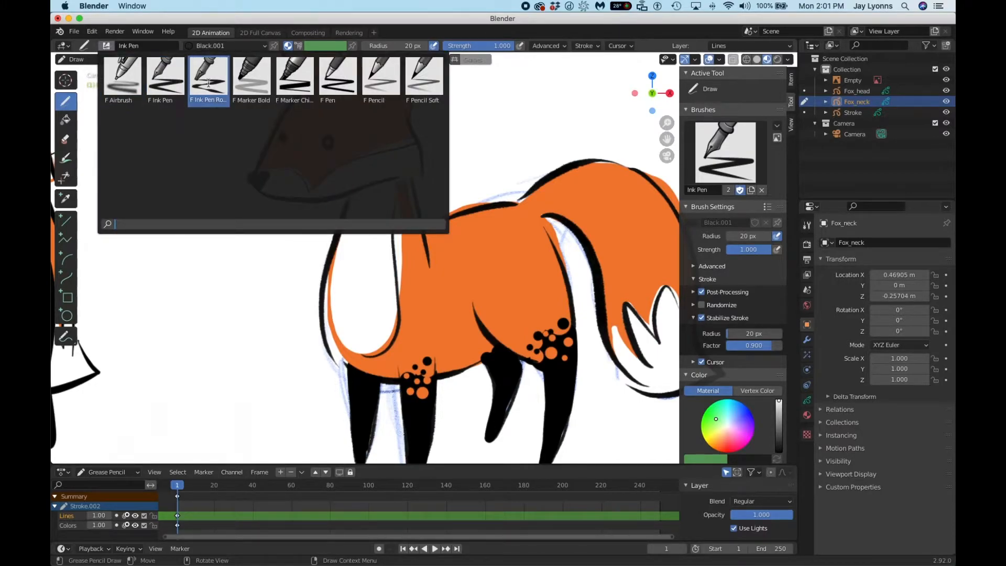
left_click(106, 46)
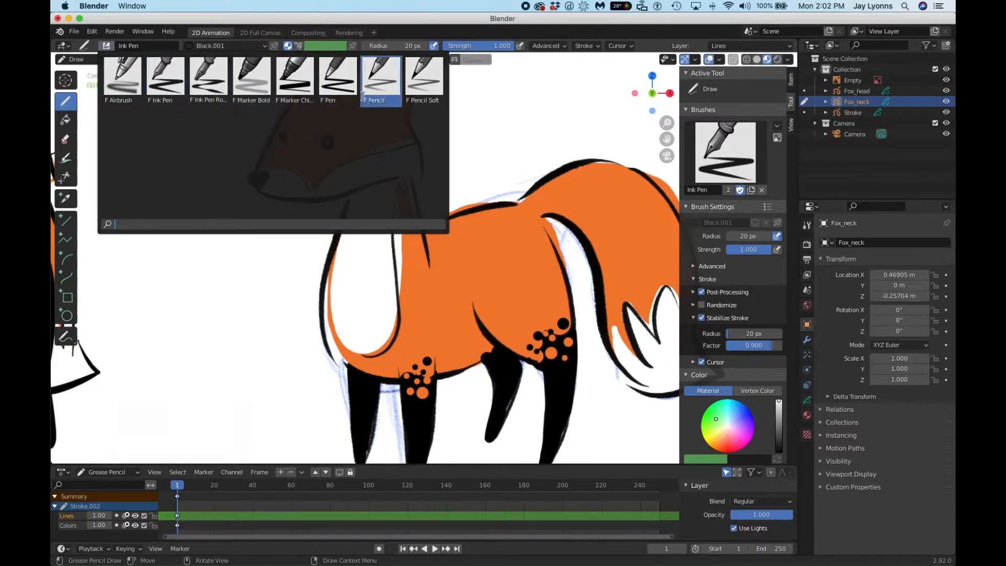
left_click(171, 85)
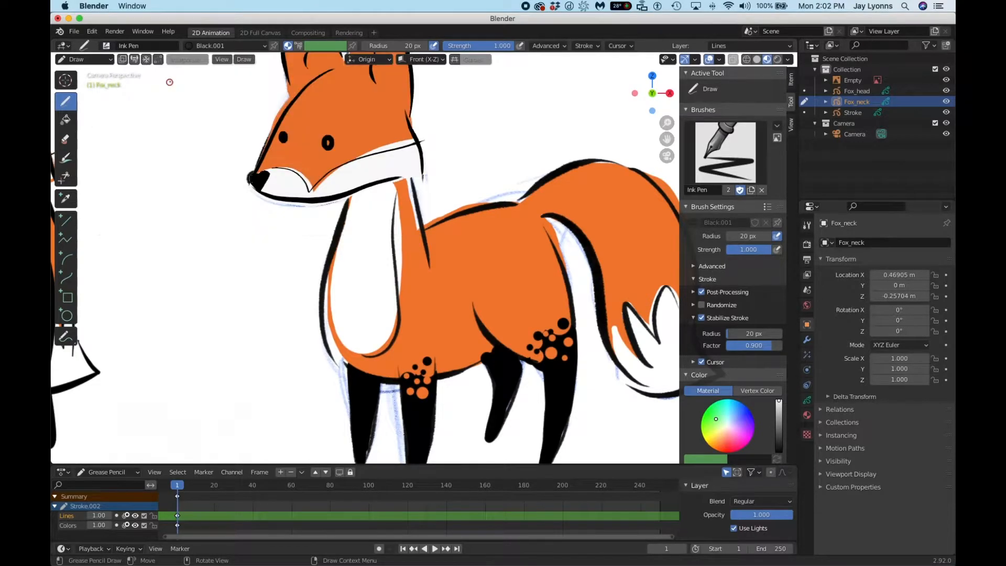
left_click(264, 48)
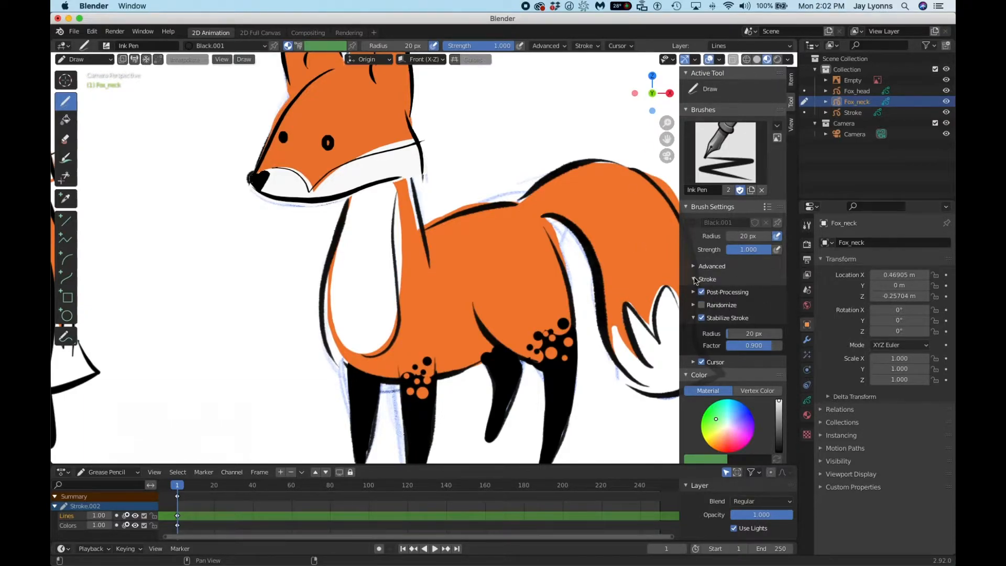
Step: Toggle the viewport sidebar off and on, leaving it shown with the Draw tool's settings
left_click(791, 81)
left_click(790, 102)
left_click(222, 60)
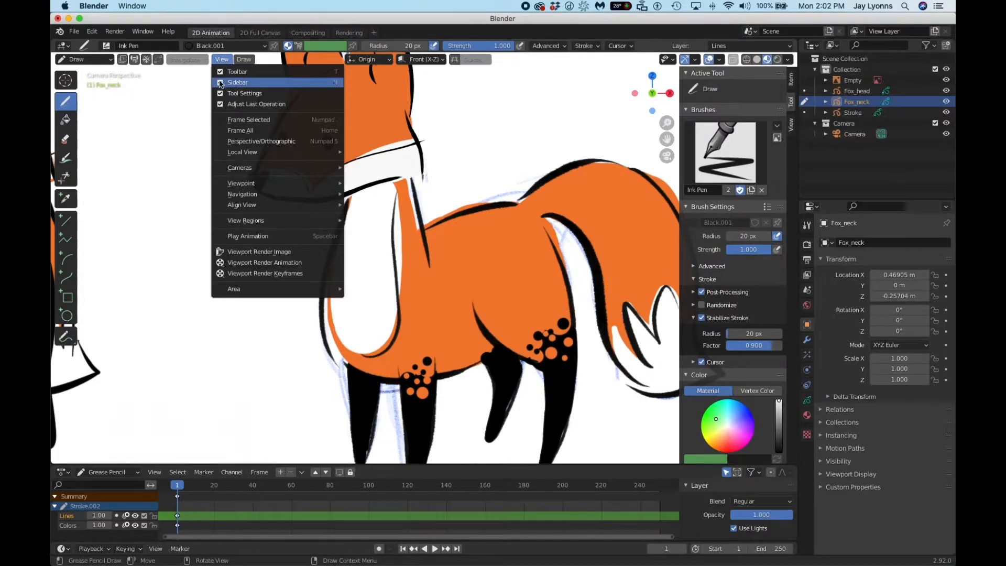
left_click(224, 82)
left_click(222, 60)
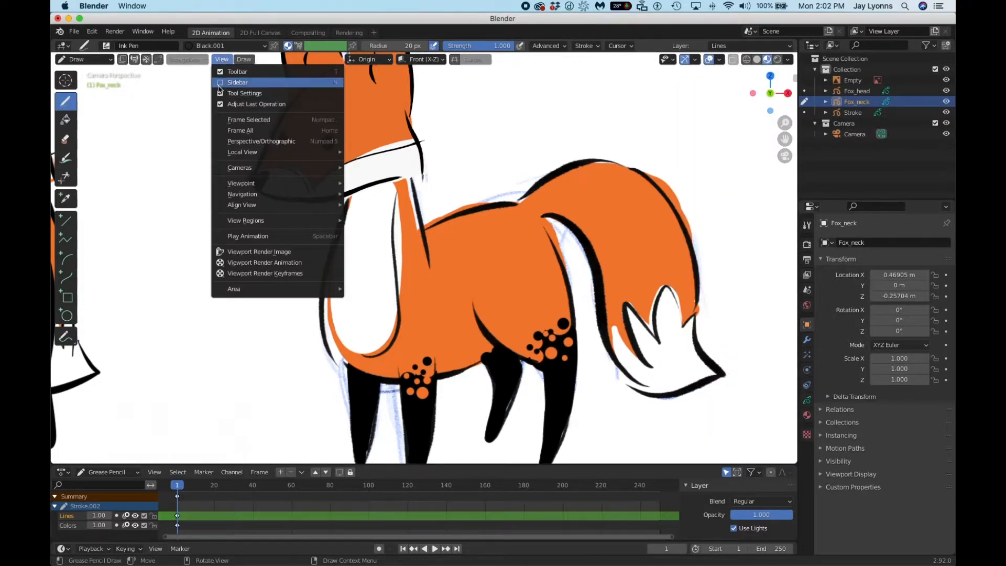
left_click(225, 83)
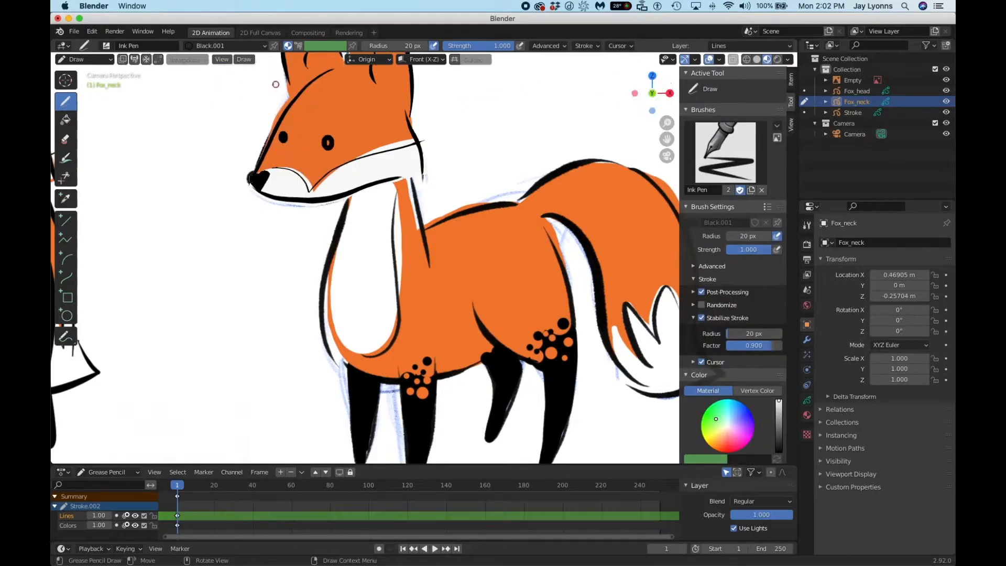
left_click(222, 60)
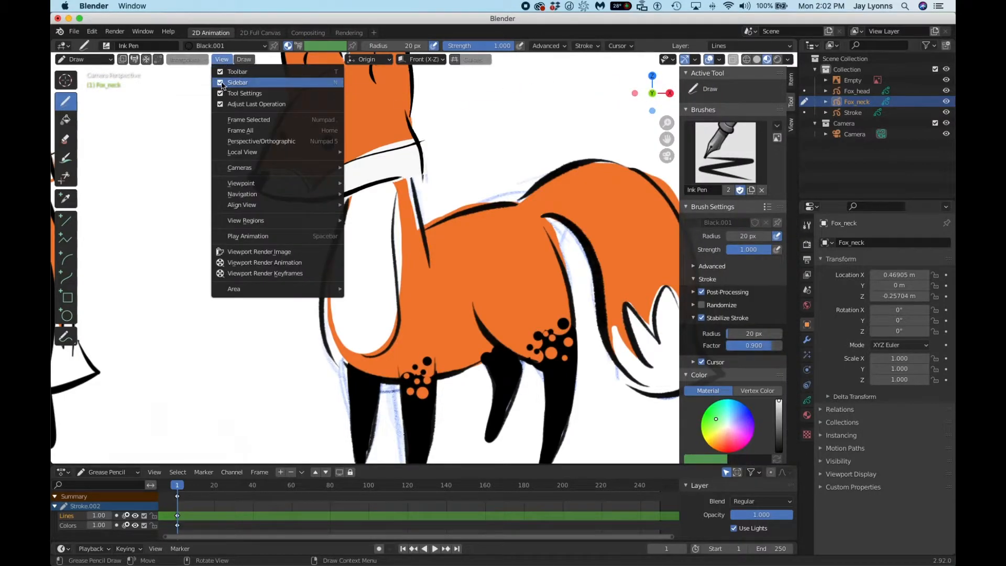
left_click(222, 83)
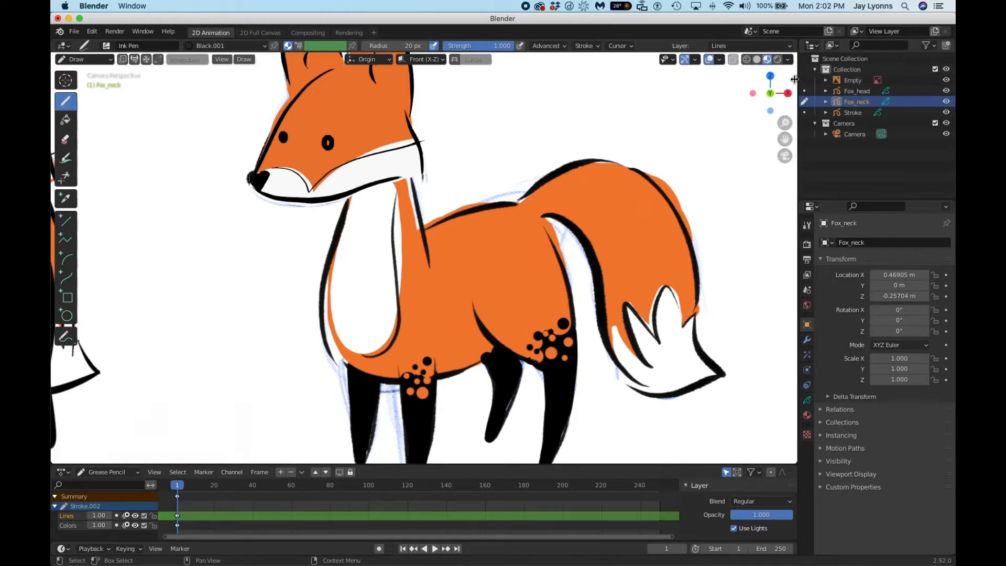
left_click_drag(794, 78, 680, 89)
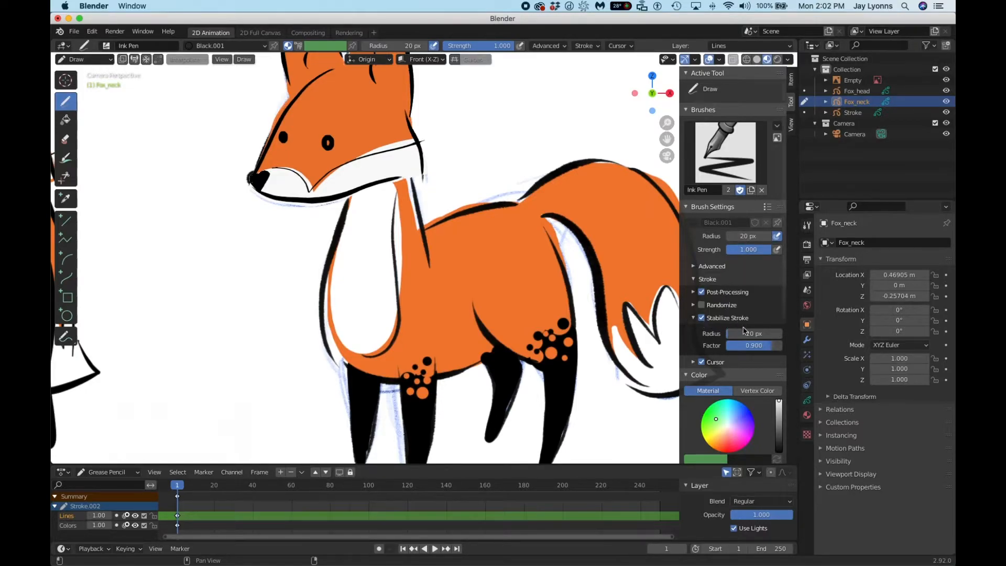
Step: Review the Ink Pen's brush radius and its Stabilize Stroke settings
left_click(745, 237)
key("Return")
left_click(692, 317)
left_click(692, 317)
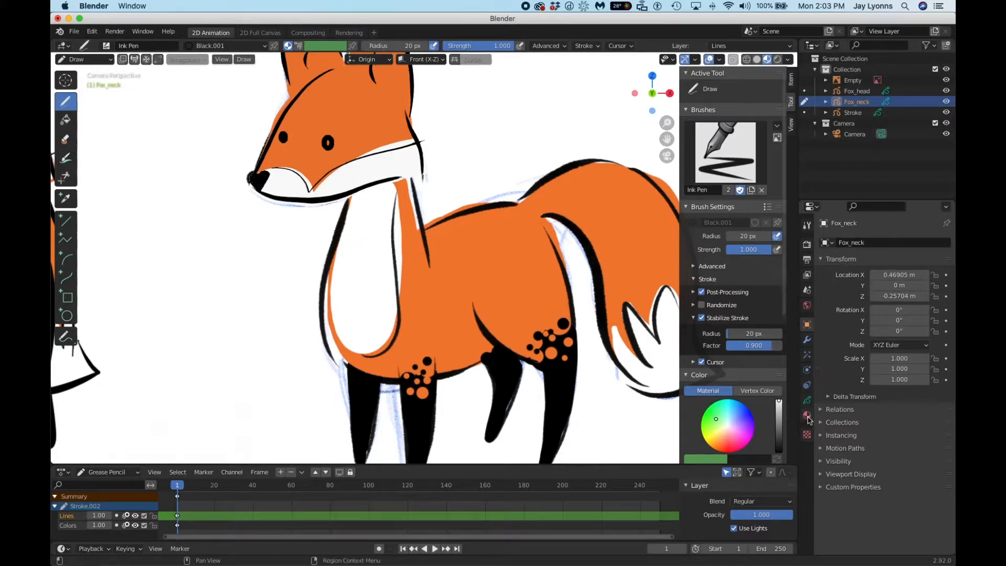
Step: Show Fox_neck's Grease Pencil layers and make the Lines layer active for drawing
left_click(806, 400)
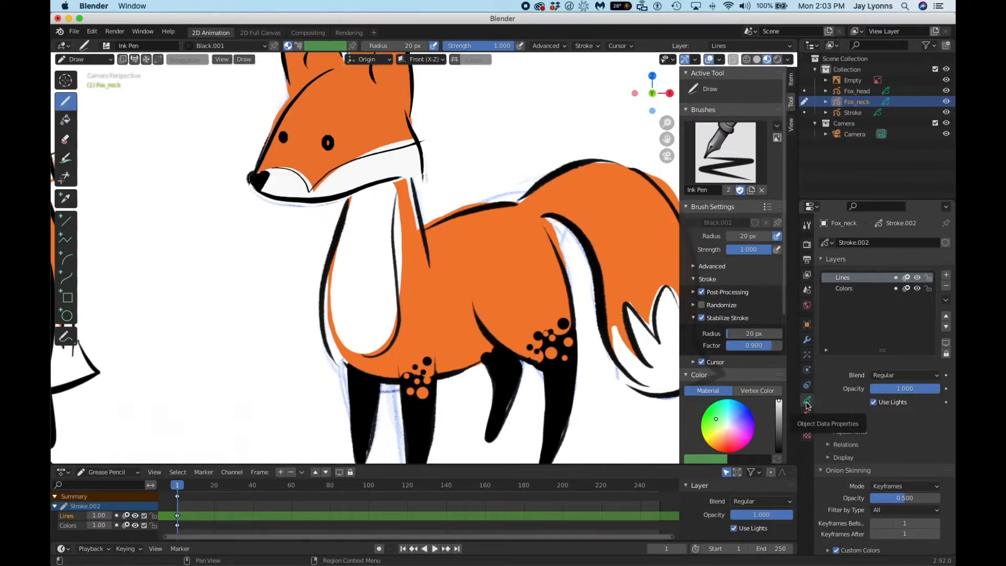
left_click(848, 289)
left_click(848, 283)
left_click(849, 290)
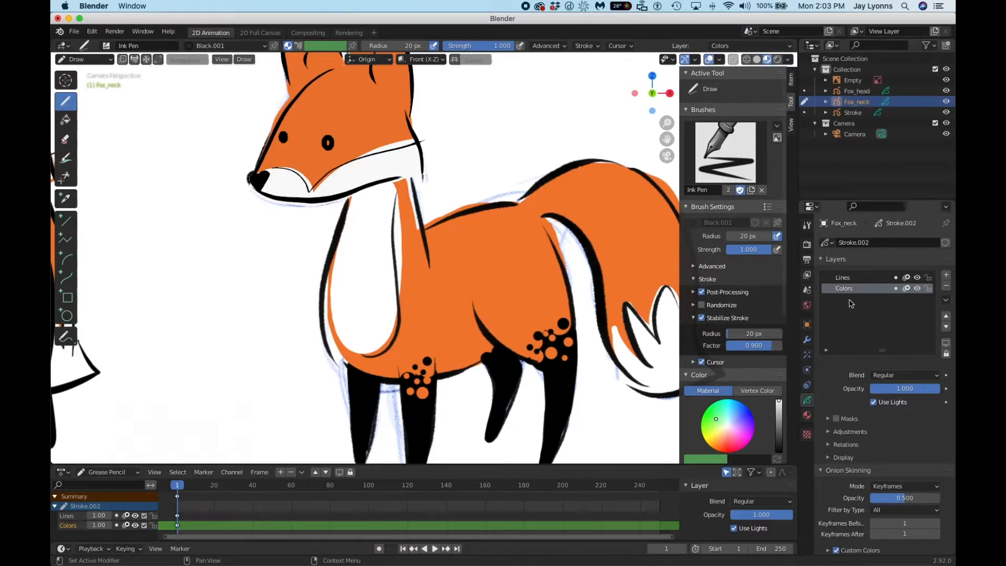
left_click(851, 280)
left_click(850, 291)
left_click(850, 283)
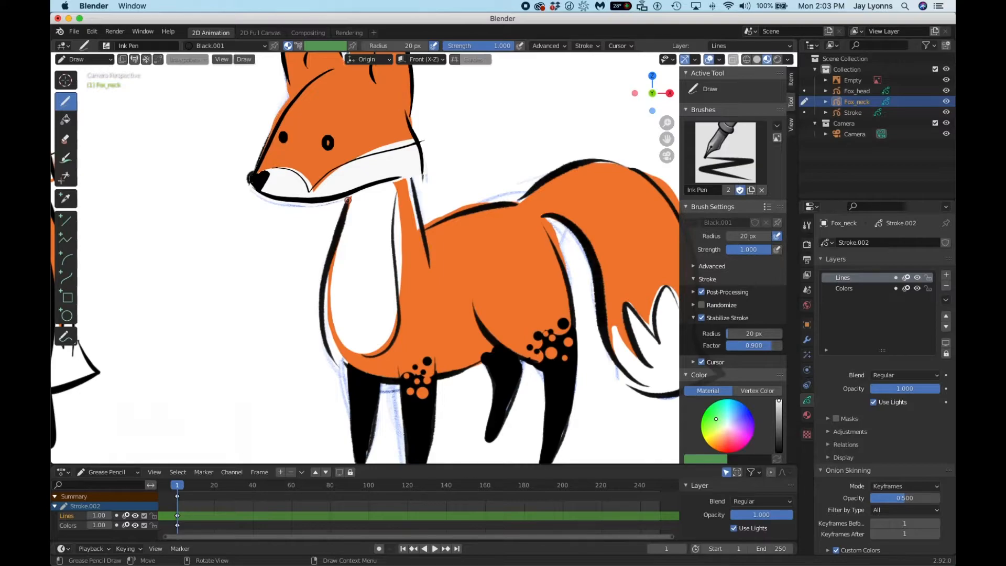
Step: Trace the front outline of the fox's neck from the jaw to the chest, undoing and redrawing the first stroke
mouse_move(348, 200)
left_mouse_down("shift")
mouse_move(321, 307)
mouse_move(340, 373)
left_mouse_up("shift")
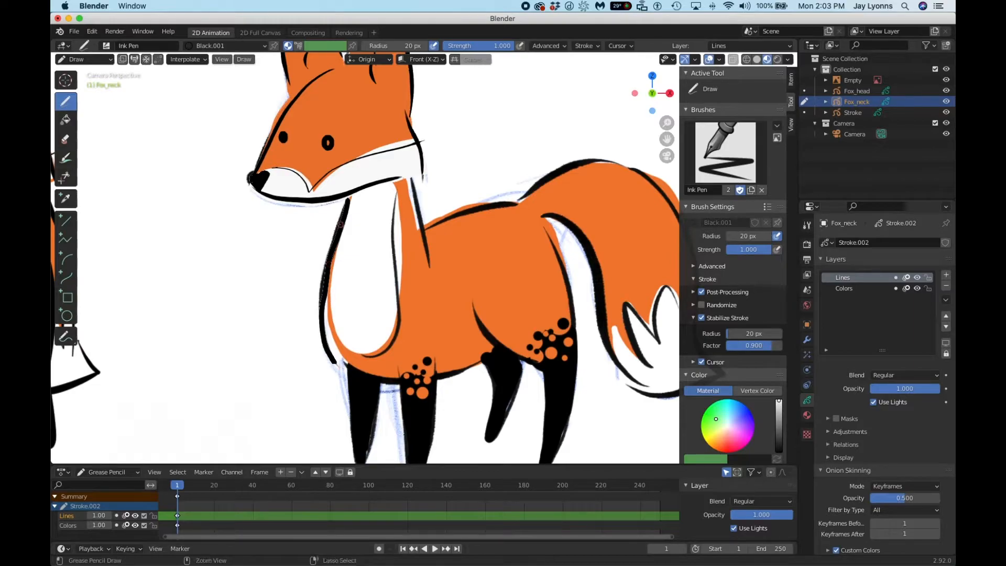
key("ctrl+z")
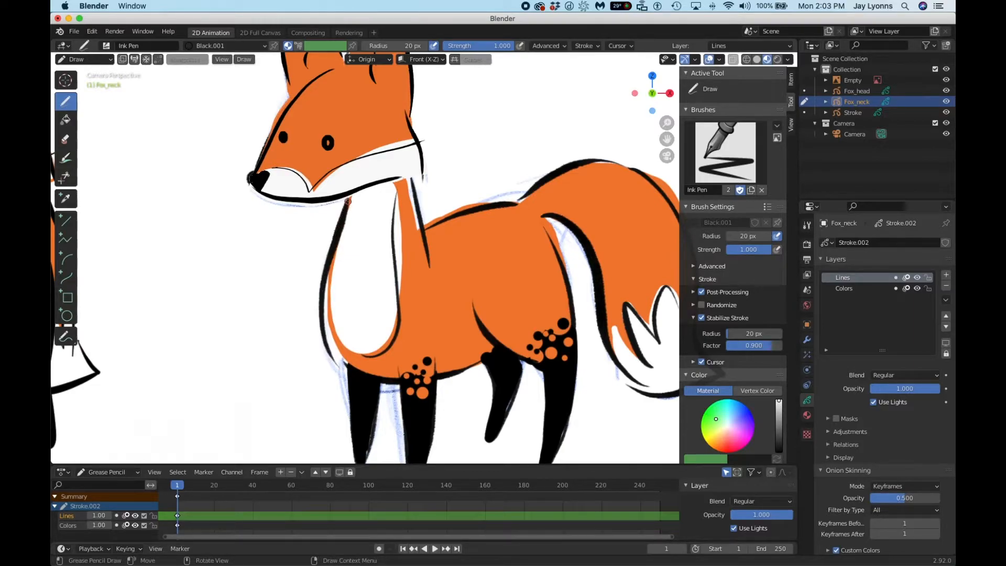
mouse_move(348, 201)
left_mouse_down()
mouse_move(319, 308)
mouse_move(345, 374)
left_mouse_up()
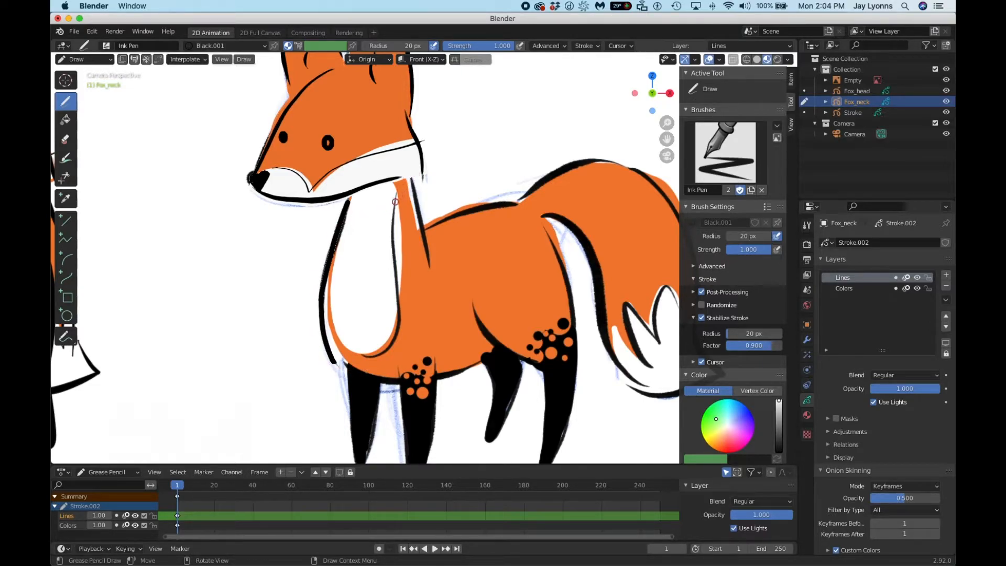
Step: Try tracing the white chest patch's inner curve, including with a 38 px stabilizer radius, undo the strokes and reset the radius to 20 px
mouse_move(395, 195)
left_mouse_down()
mouse_move(397, 330)
mouse_move(374, 363)
mouse_move(353, 351)
left_mouse_up()
key("ctrl+z")
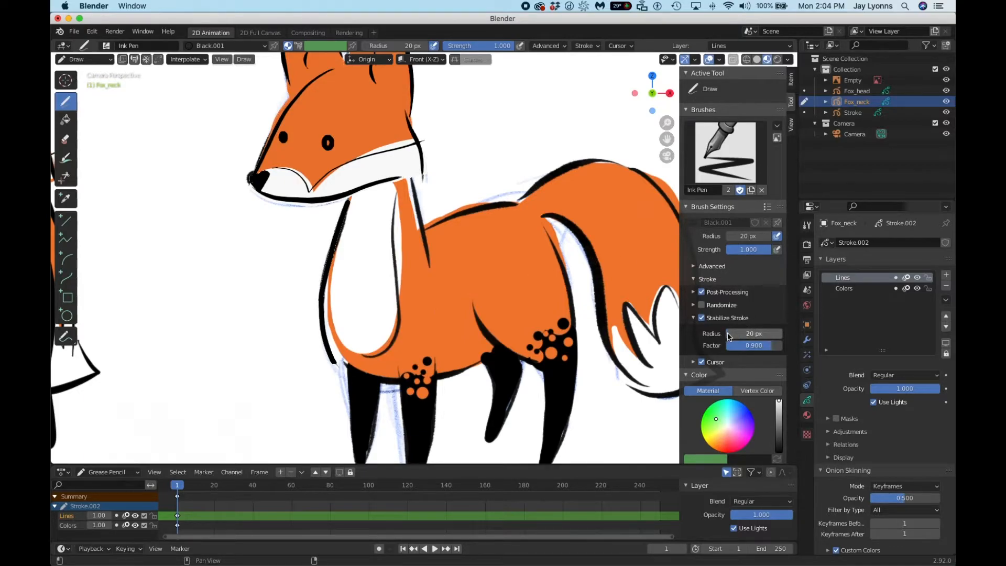
left_click_drag(727, 333, 728, 334)
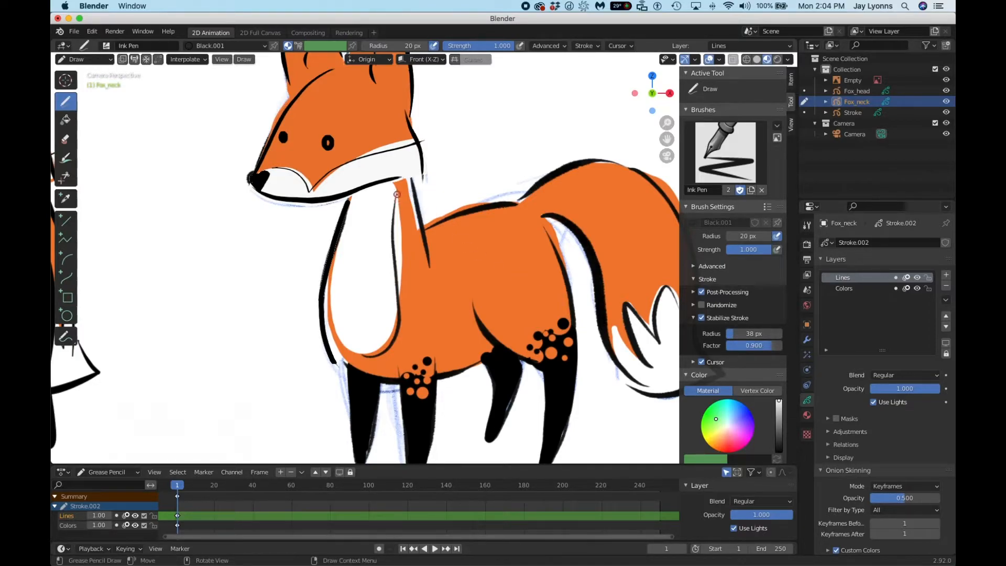
mouse_move(396, 202)
left_mouse_down()
mouse_move(393, 342)
mouse_move(380, 356)
mouse_move(355, 357)
mouse_move(341, 330)
mouse_move(348, 321)
left_mouse_up()
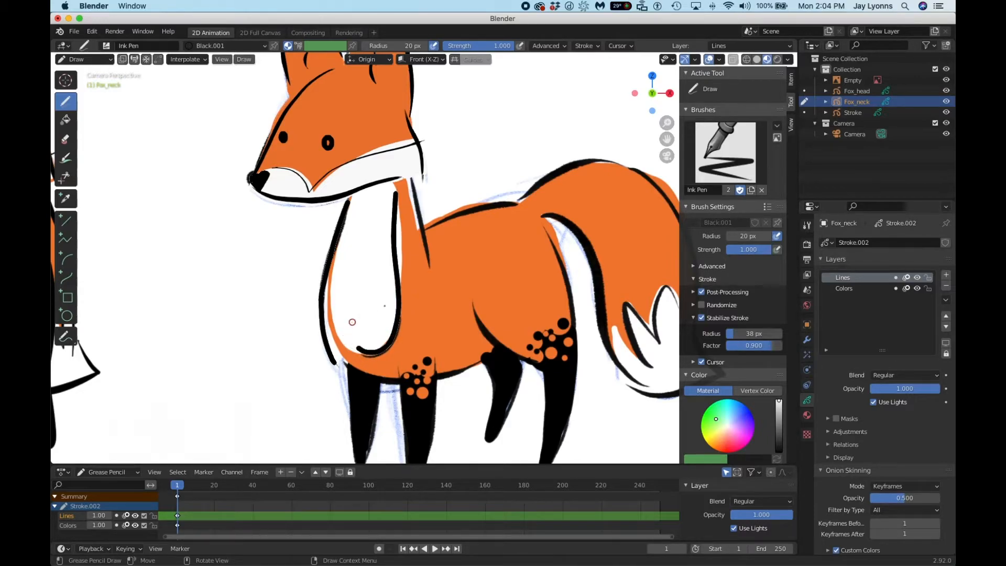
key("super+z")
left_click(749, 336)
type("20")
key("Return")
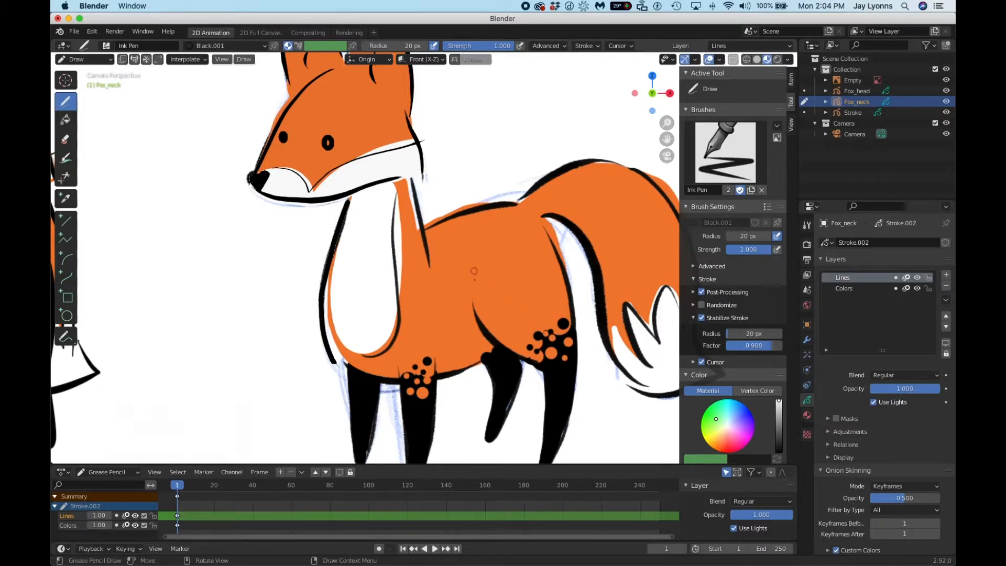
Step: Trace the white chest patch's inner curve and the short line at the back of the neck
scroll(399, 304, "up", 3)
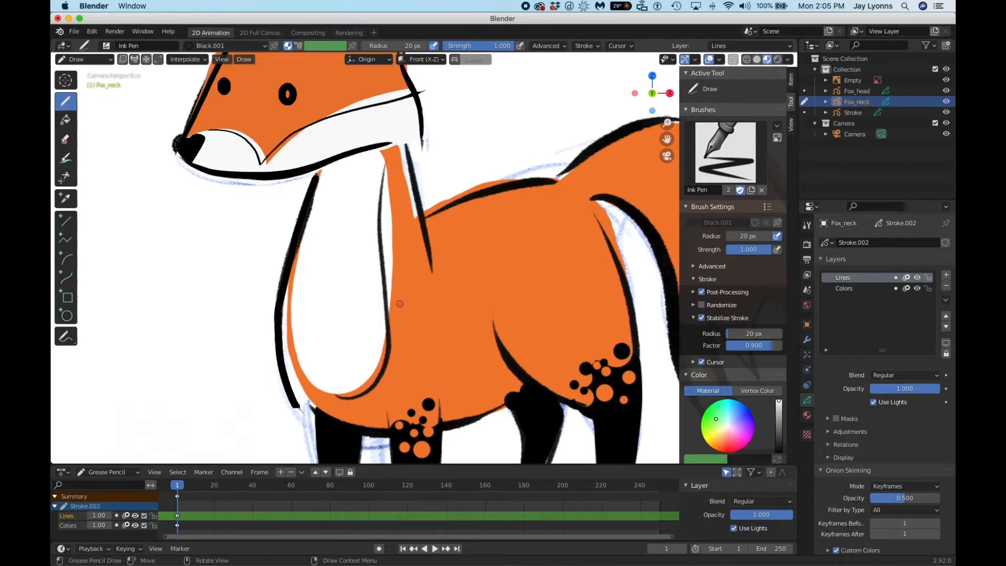
mouse_move(387, 164)
left_mouse_down()
mouse_move(389, 370)
mouse_move(350, 403)
mouse_move(320, 386)
left_mouse_up()
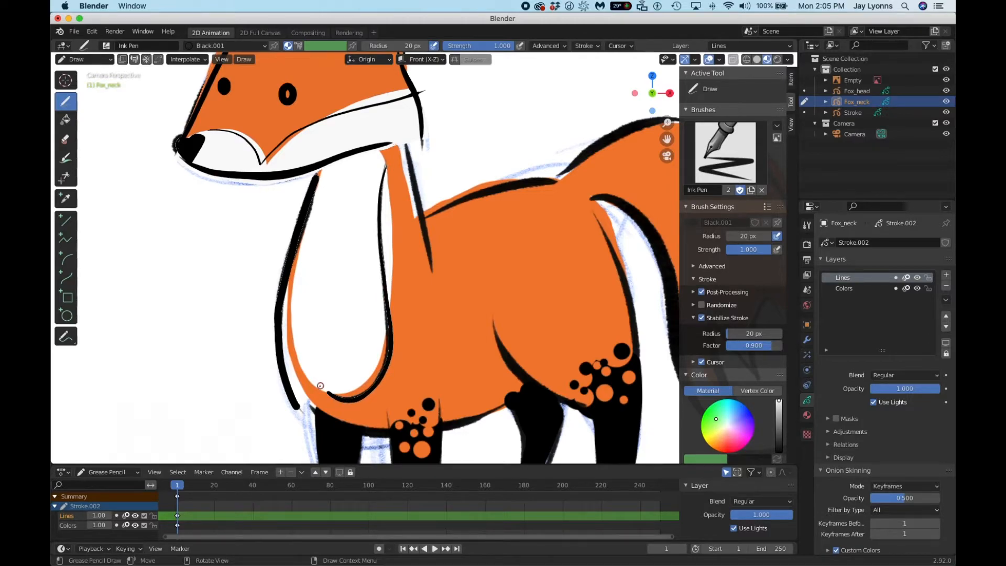
left_click_drag(406, 142, 435, 286)
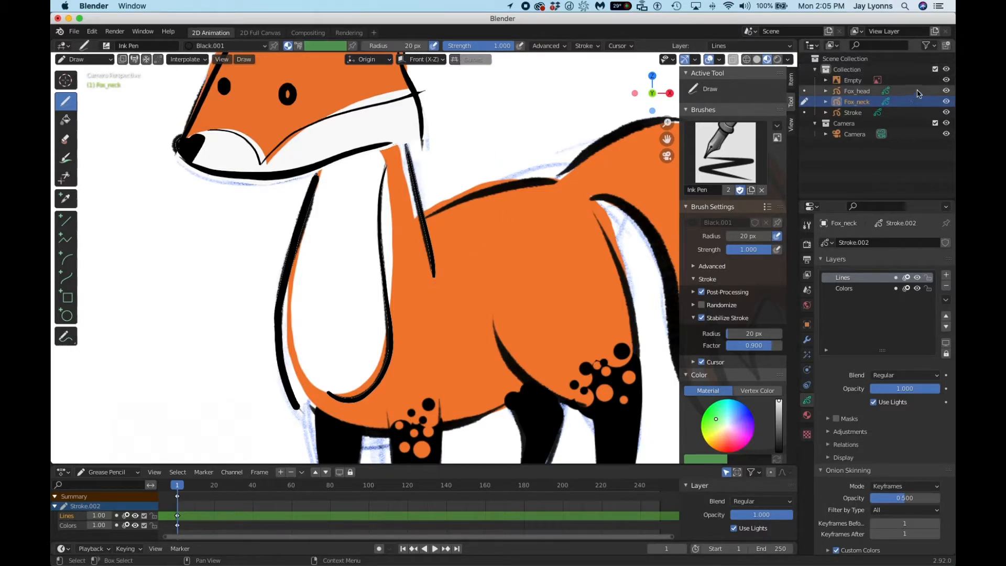
Step: Toggle the visibility of the Empty holding the reference image to check the neck lines, leaving it hidden
left_click(946, 81)
left_click(946, 81)
left_click(945, 81)
left_click(946, 81)
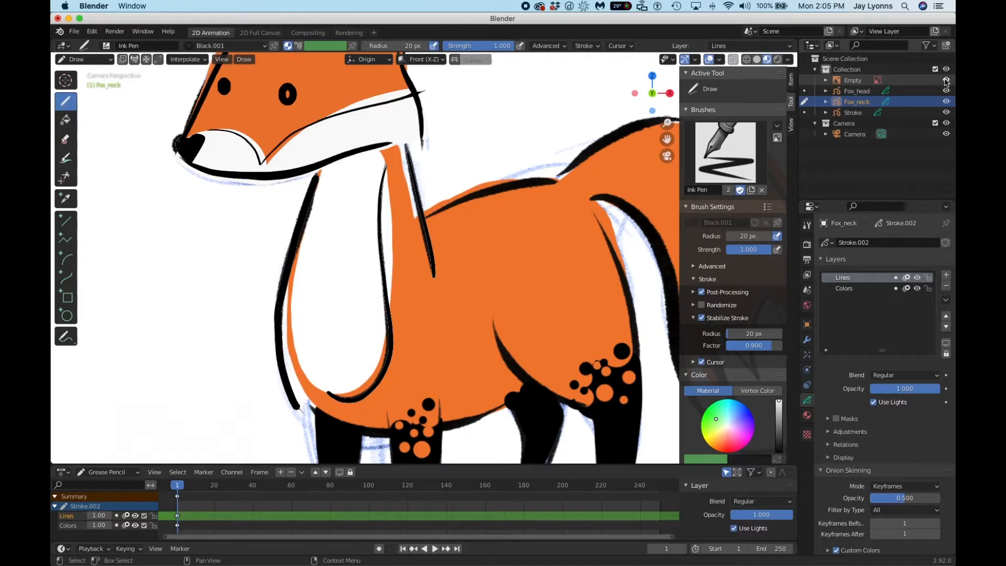
left_click(946, 81)
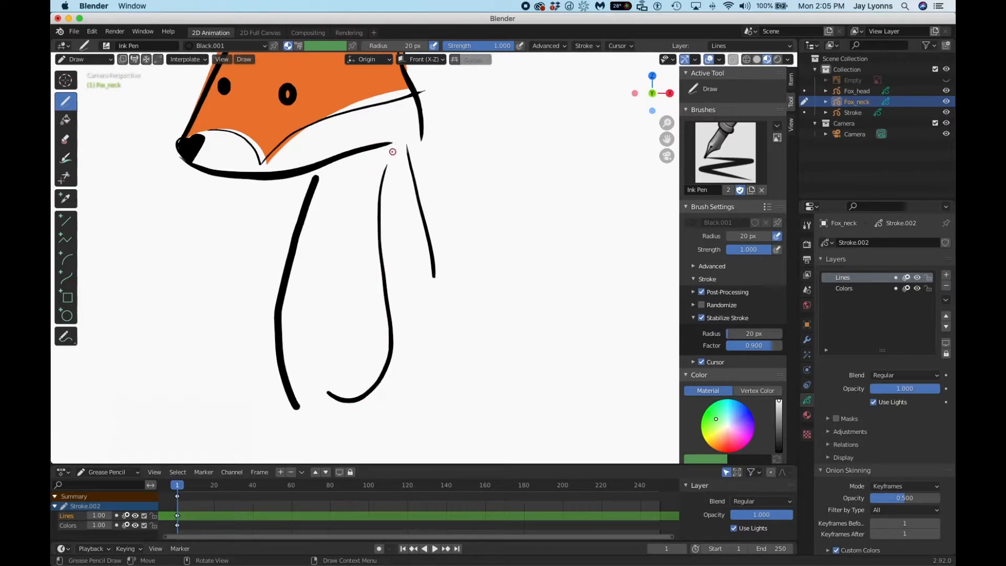
Step: Switch Fox_neck to Sculpt Mode with the Thickness brush active
left_click(86, 60)
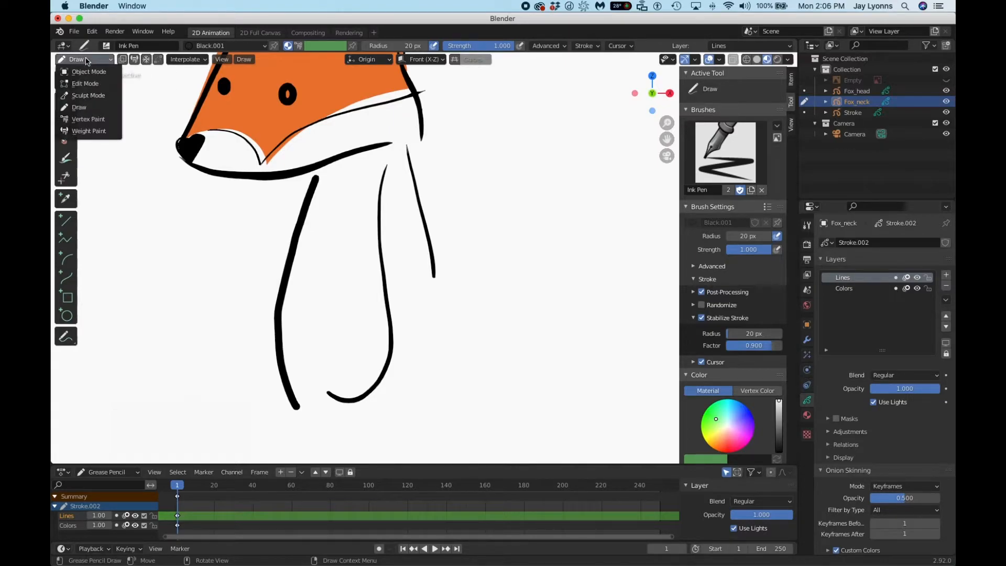
left_click(85, 59)
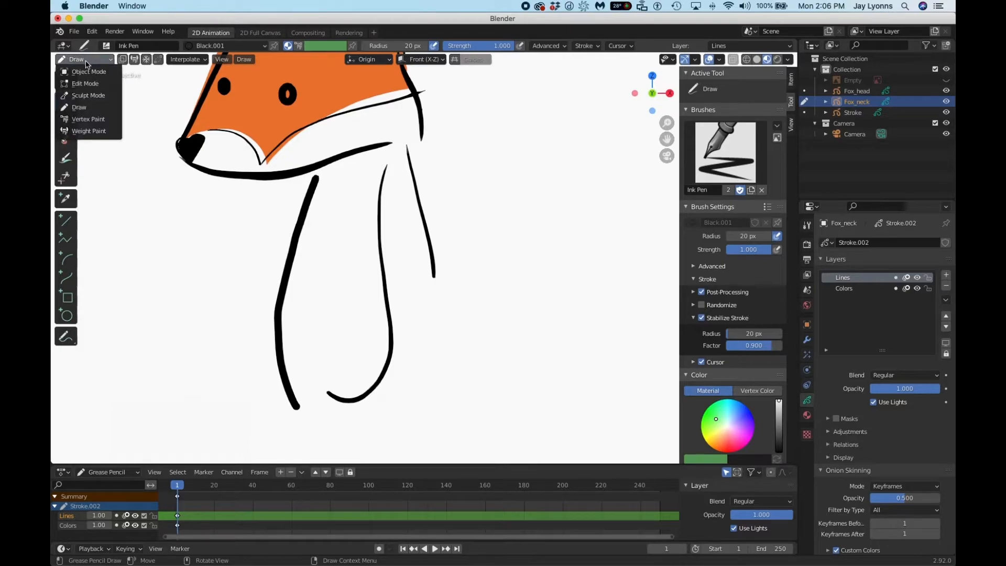
left_click(86, 97)
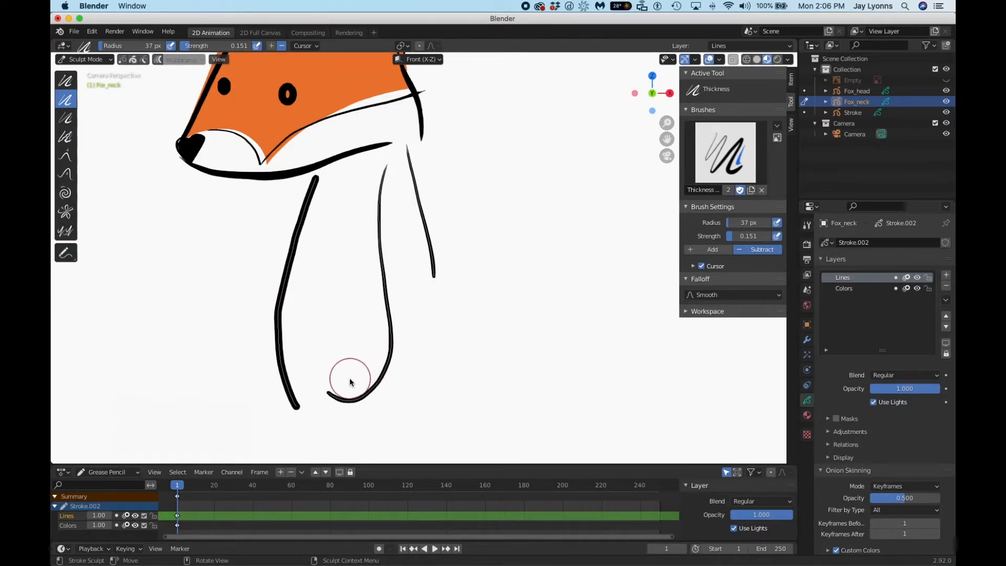
Step: Try thinning the chest curve with the Thickness brush, undo that stroke, and change the brush direction to Add
mouse_move(348, 392)
left_mouse_down()
mouse_move(366, 382)
mouse_move(390, 317)
mouse_move(377, 266)
mouse_move(389, 213)
mouse_move(379, 349)
left_mouse_up()
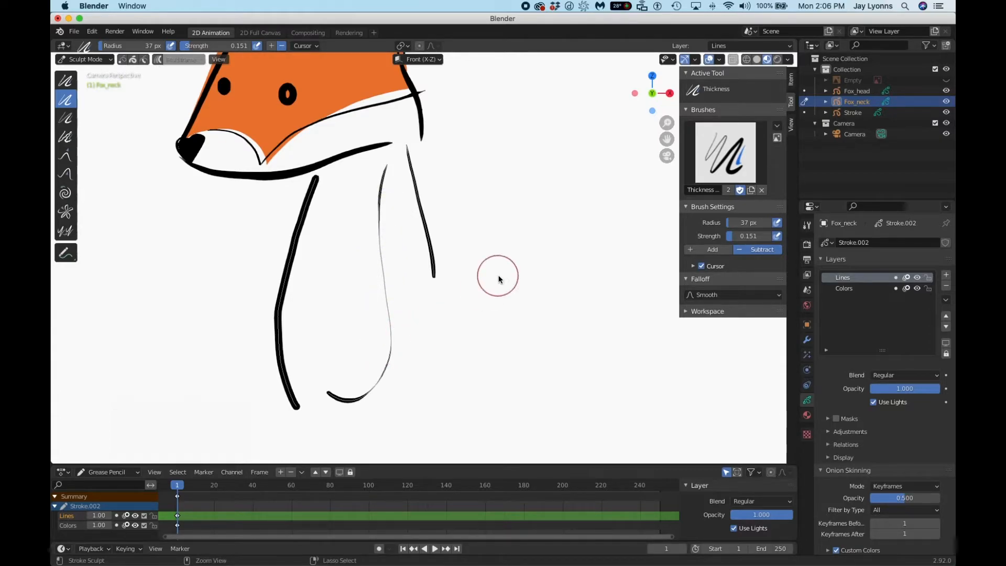
key("super+z")
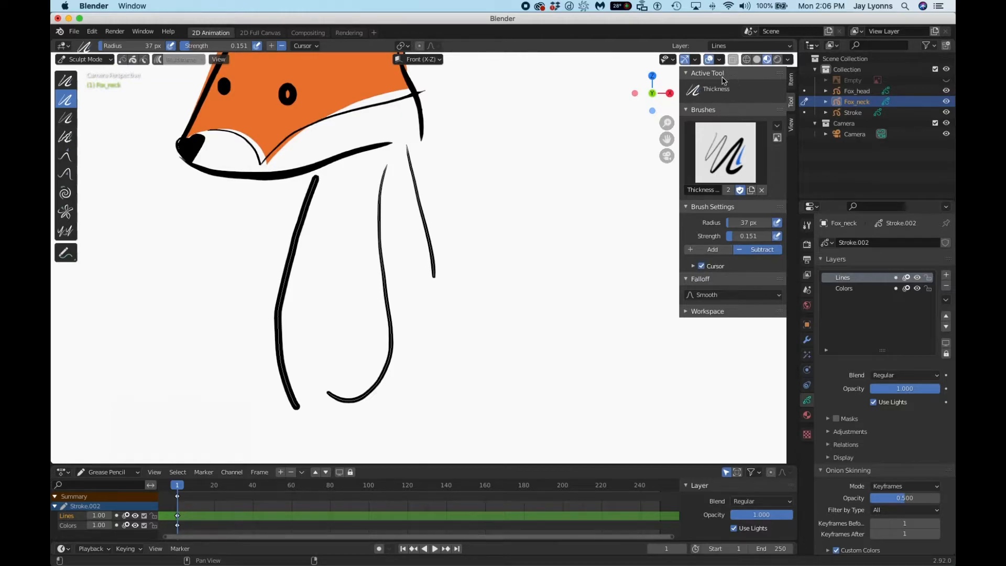
left_click(713, 250)
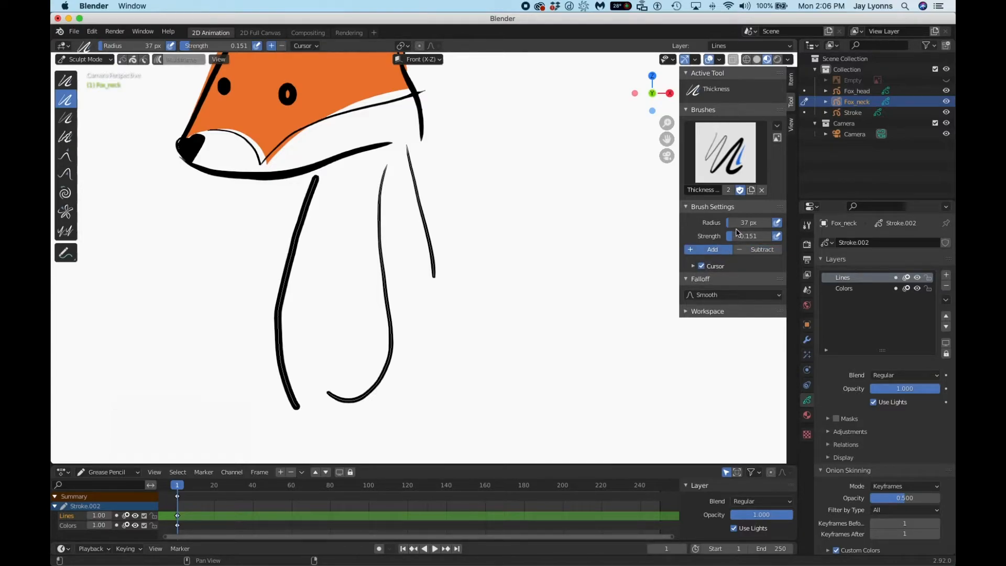
Step: Thicken the chest patch's inner curve and taper the ends of the front neck line, using the Thickness brush's Add and Subtract directions
mouse_move(388, 223)
left_mouse_down()
mouse_move(382, 201)
mouse_move(386, 332)
mouse_move(370, 378)
mouse_move(348, 382)
mouse_move(384, 341)
mouse_move(371, 243)
mouse_move(377, 219)
left_mouse_up()
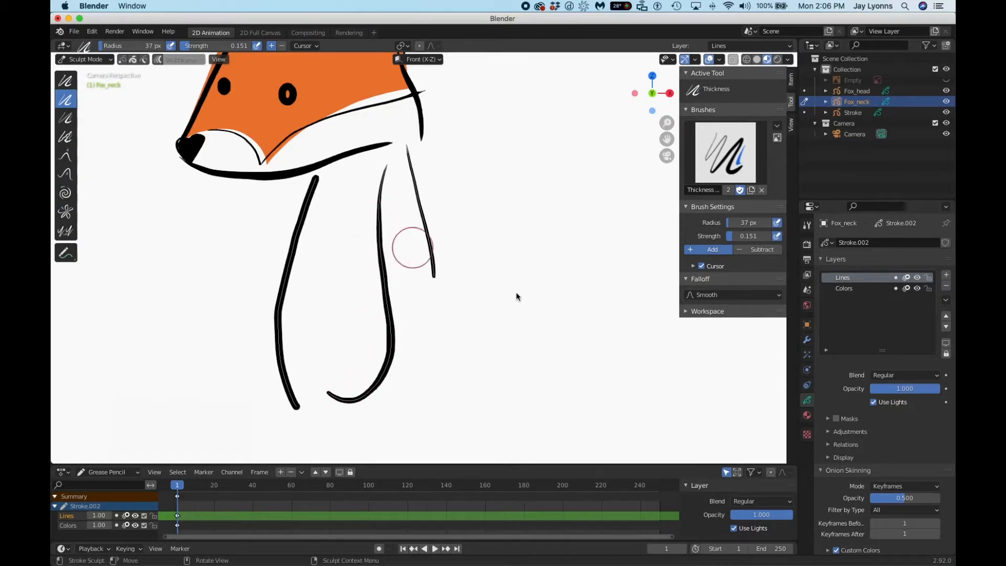
left_click(760, 252)
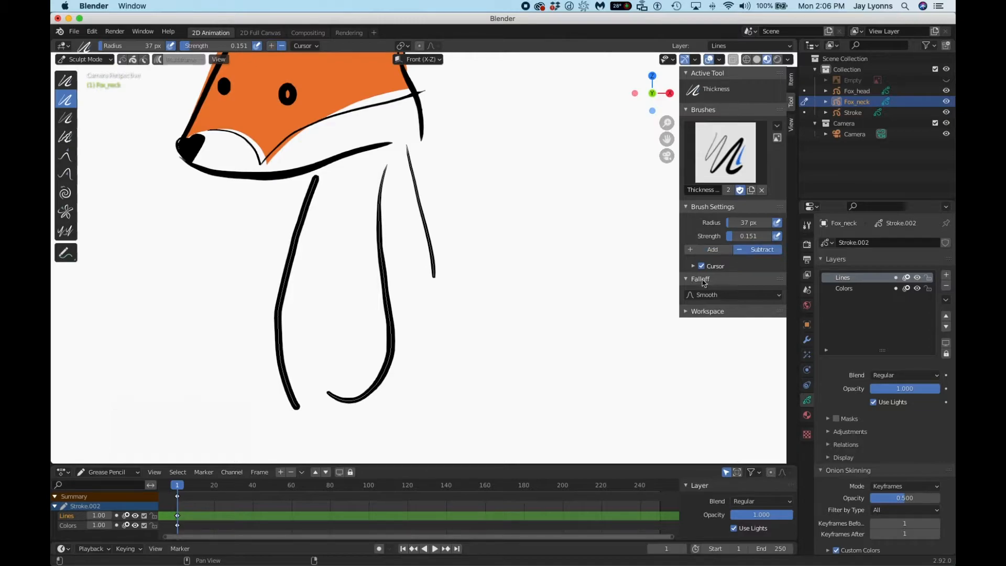
mouse_move(321, 398)
left_mouse_down()
mouse_move(307, 392)
mouse_move(298, 405)
mouse_move(297, 394)
mouse_move(306, 418)
left_mouse_up()
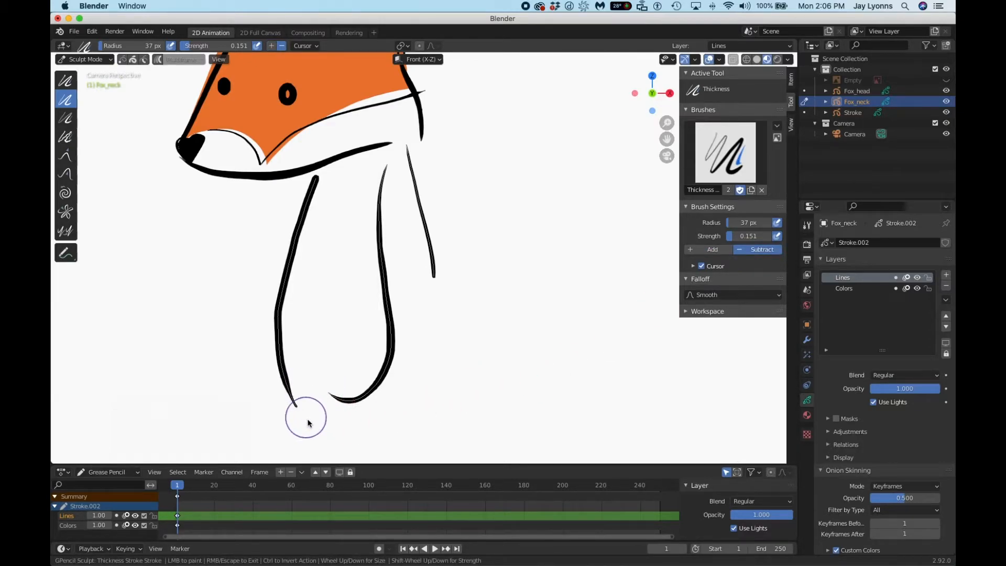
key("ctrl+z")
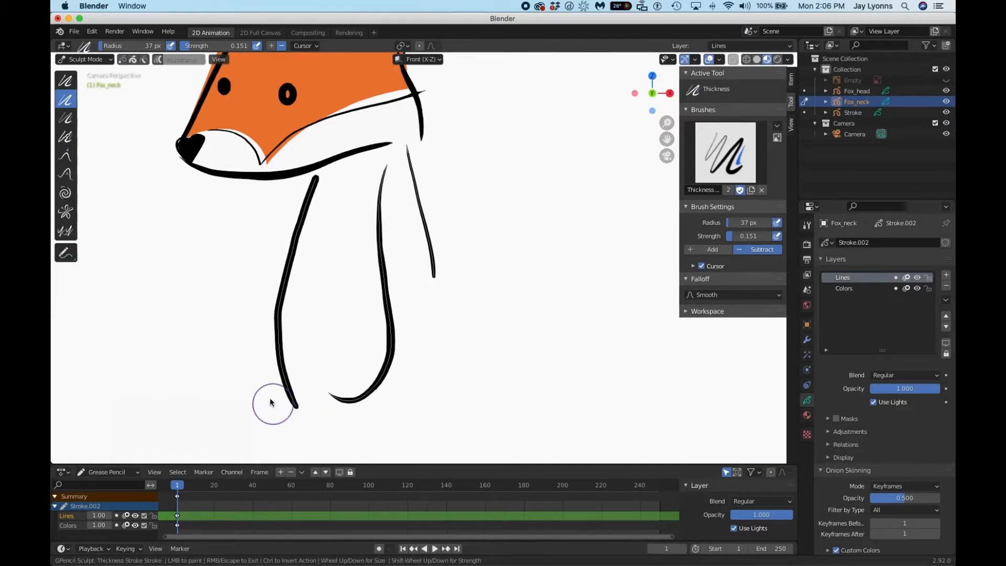
mouse_move(270, 385)
left_mouse_down()
mouse_move(301, 419)
mouse_move(273, 387)
mouse_move(280, 393)
left_mouse_up()
mouse_move(317, 185)
left_mouse_down()
mouse_move(329, 166)
mouse_move(327, 189)
mouse_move(321, 178)
left_mouse_up()
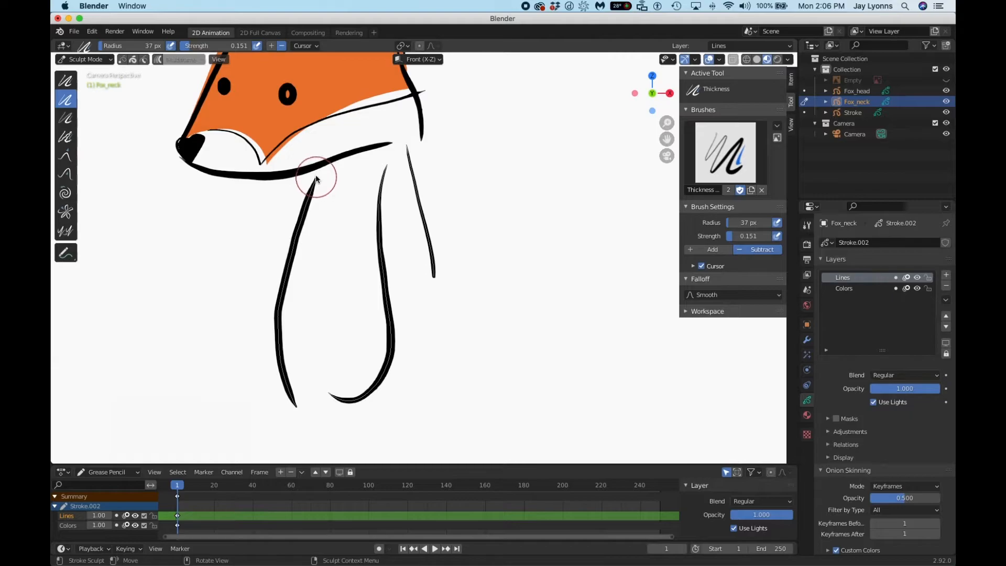
left_click_drag(314, 181, 309, 212)
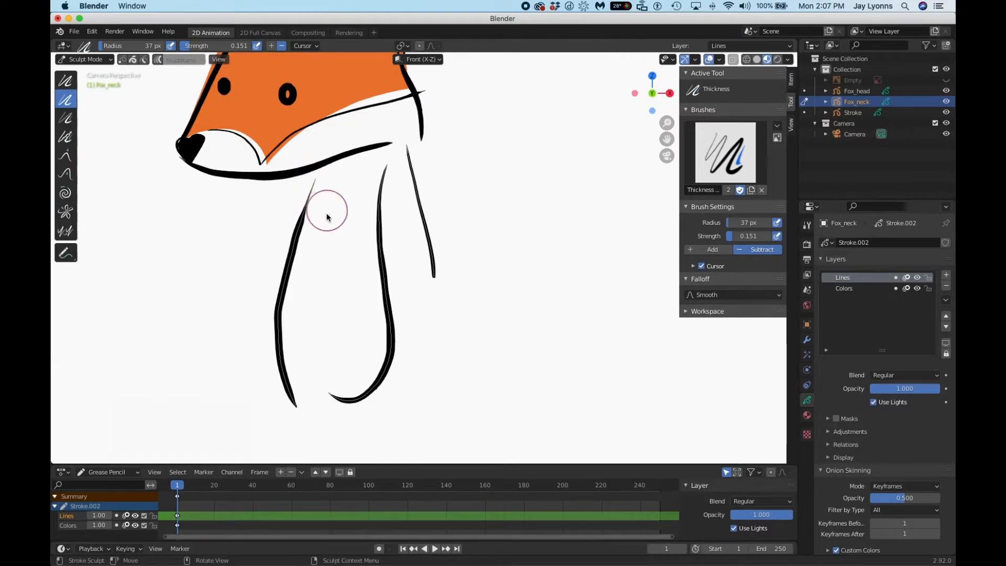
mouse_move(335, 175)
left_mouse_down()
mouse_move(326, 217)
mouse_move(330, 180)
left_mouse_up()
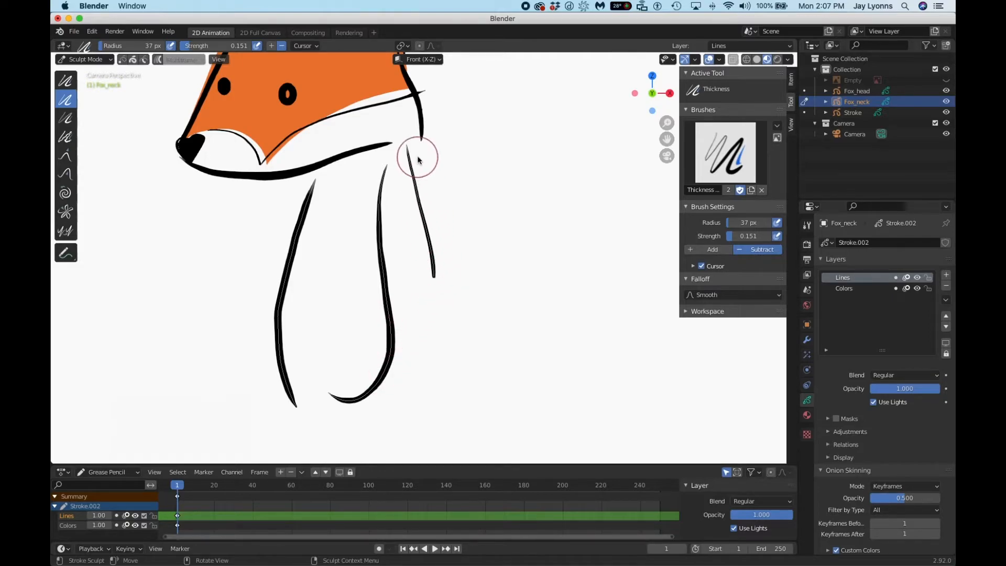
Step: Refine the line at the back of the neck with a 107 px Thickness brush, thickening its middle and tapering its ends
left_click_drag(415, 162, 426, 240)
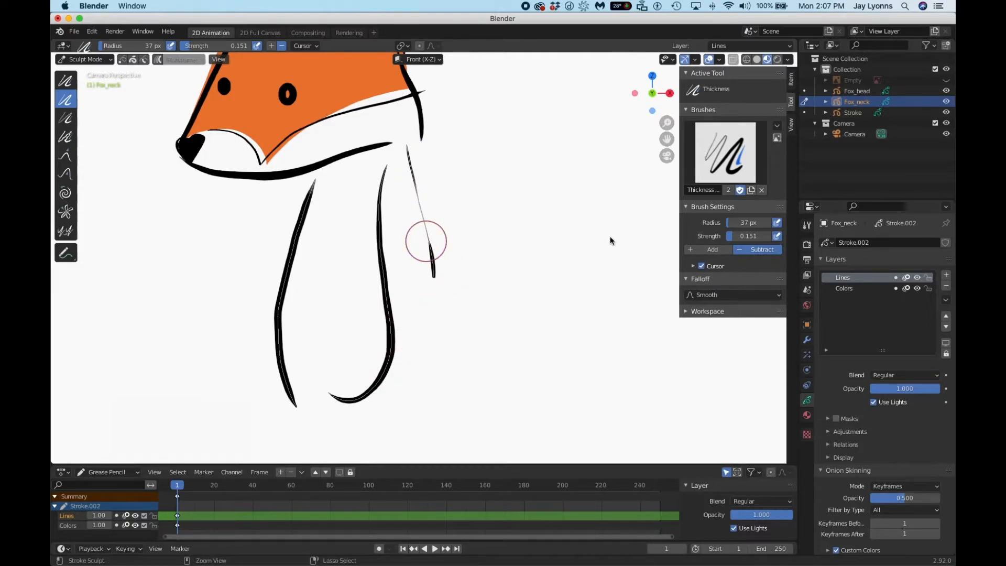
left_click(710, 253)
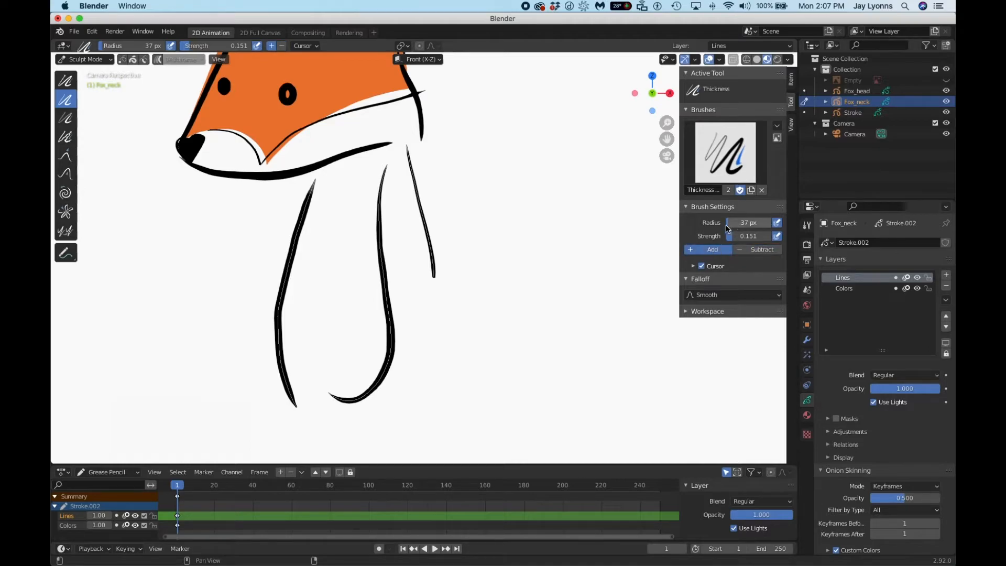
mouse_move(461, 199)
left_mouse_down()
mouse_move(440, 206)
mouse_move(438, 188)
mouse_move(456, 253)
mouse_move(450, 228)
mouse_move(460, 224)
mouse_move(467, 245)
left_mouse_up()
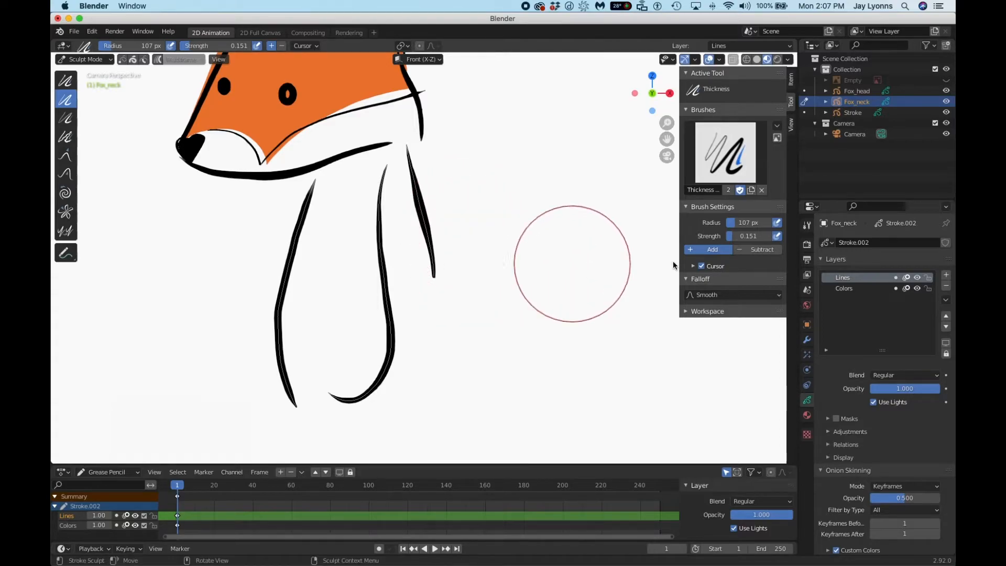
left_click(759, 249)
left_click_drag(449, 209, 450, 173)
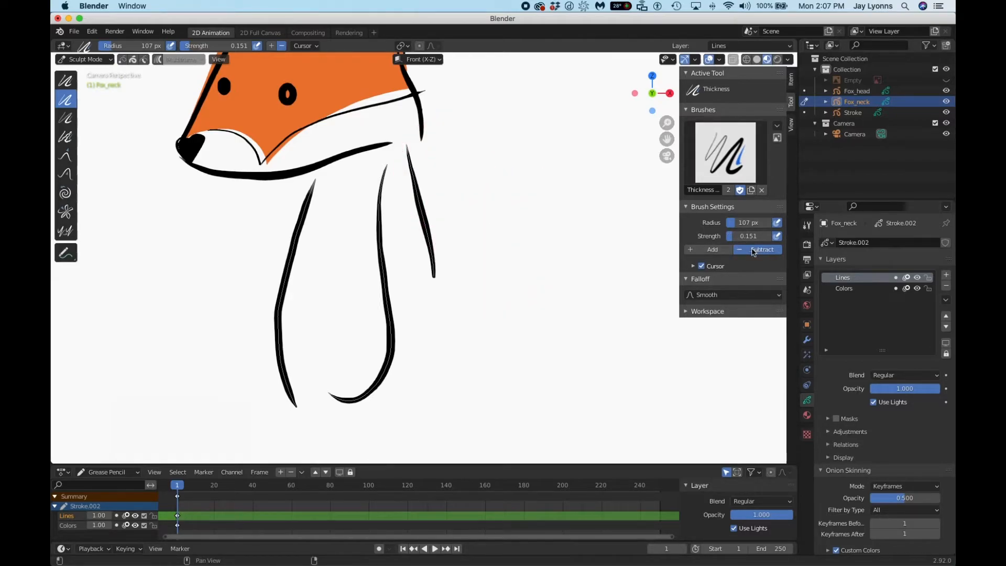
left_click(713, 249)
left_click_drag(465, 207, 465, 241)
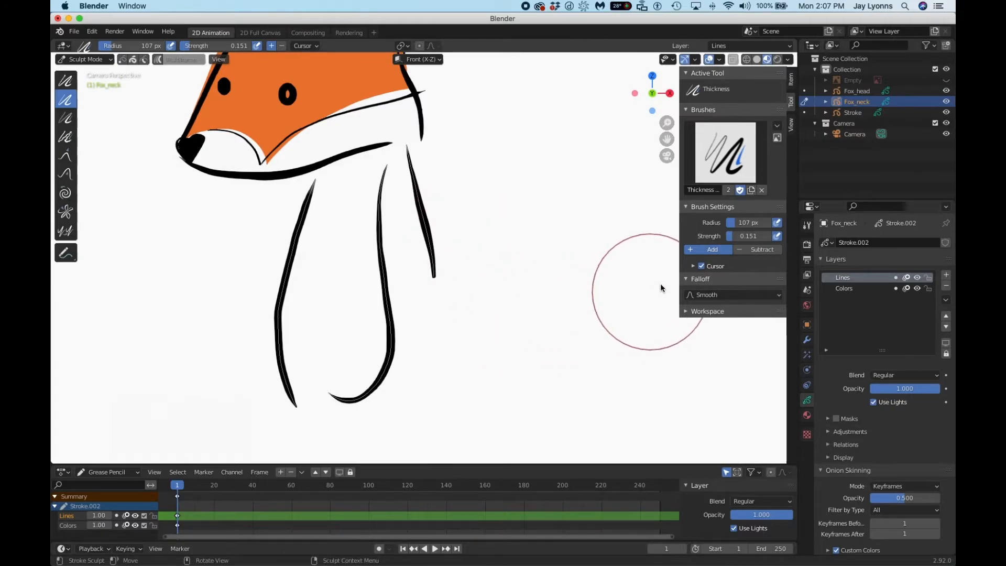
left_click(761, 249)
mouse_move(486, 301)
left_mouse_down()
mouse_move(478, 321)
mouse_move(469, 299)
mouse_move(535, 321)
left_mouse_up()
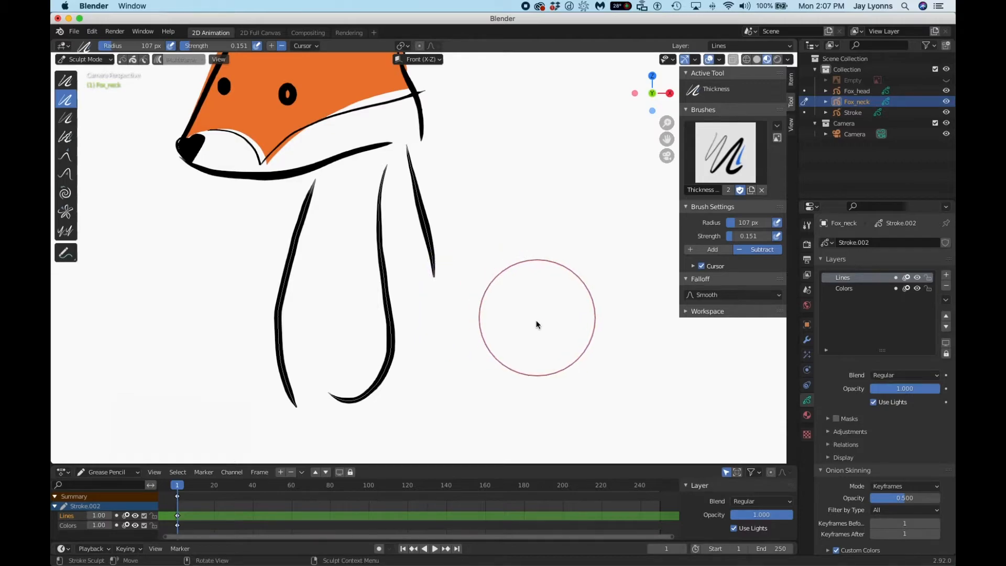
Step: Thin the lower part of the chest patch's inner curve with the Thickness brush set to Subtract
mouse_move(419, 361)
left_mouse_down()
mouse_move(406, 375)
mouse_move(413, 328)
left_mouse_up()
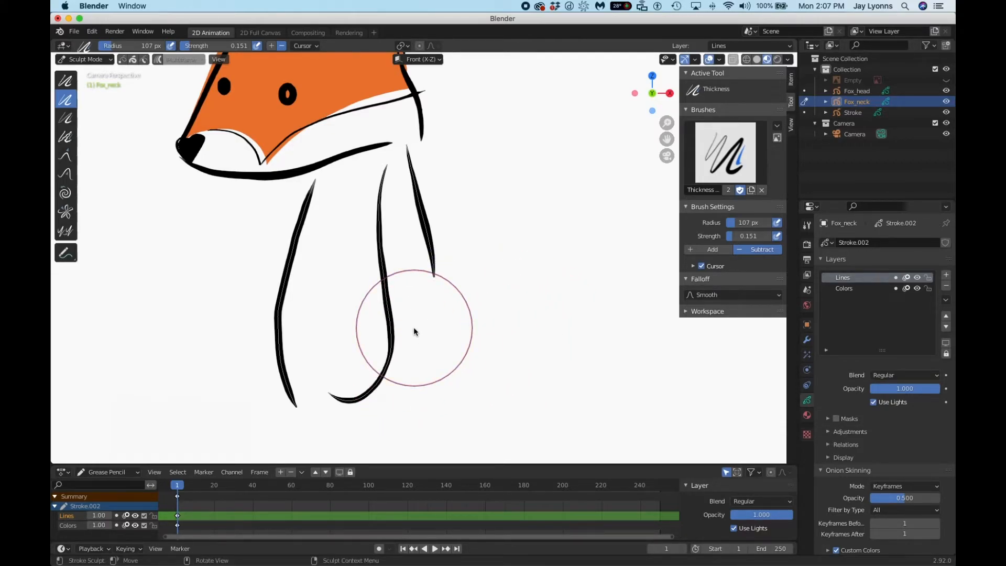
left_click_drag(365, 301, 361, 287)
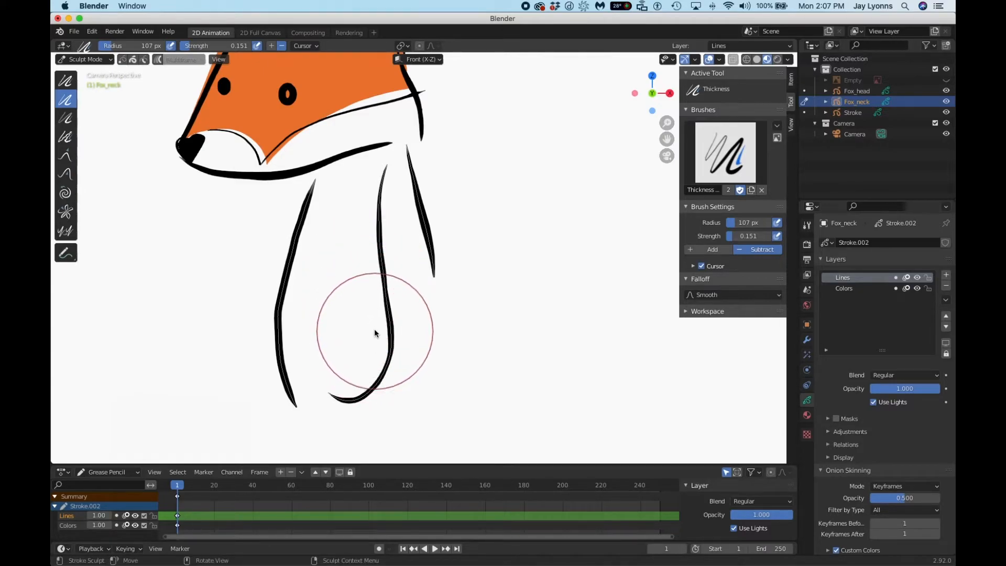
mouse_move(354, 382)
left_mouse_down()
mouse_move(362, 403)
mouse_move(380, 373)
left_mouse_up()
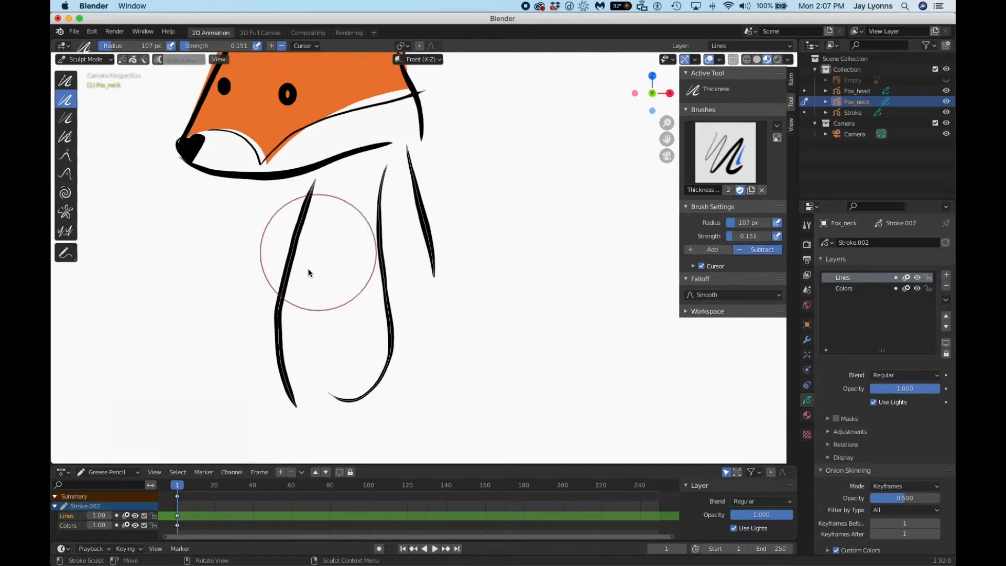
Step: Switch Fox_neck back to Draw mode and show the Empty holding the reference image
scroll(474, 278, "down", 3)
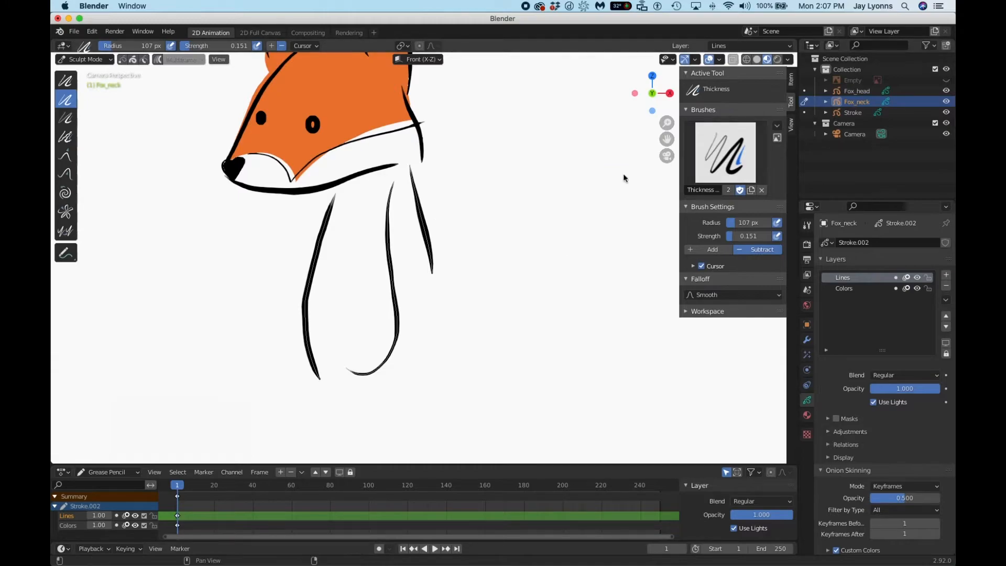
left_click(98, 55)
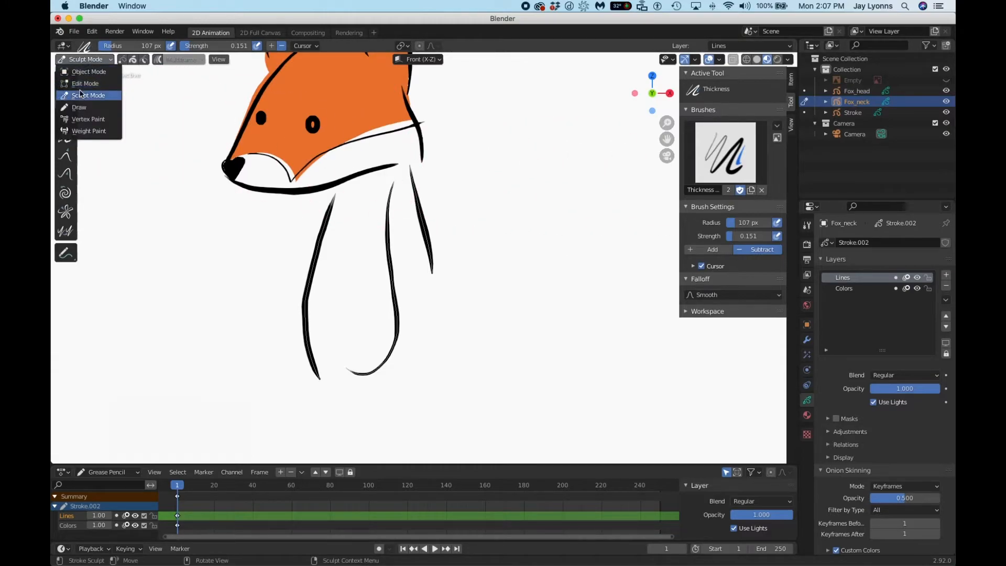
left_click(79, 107)
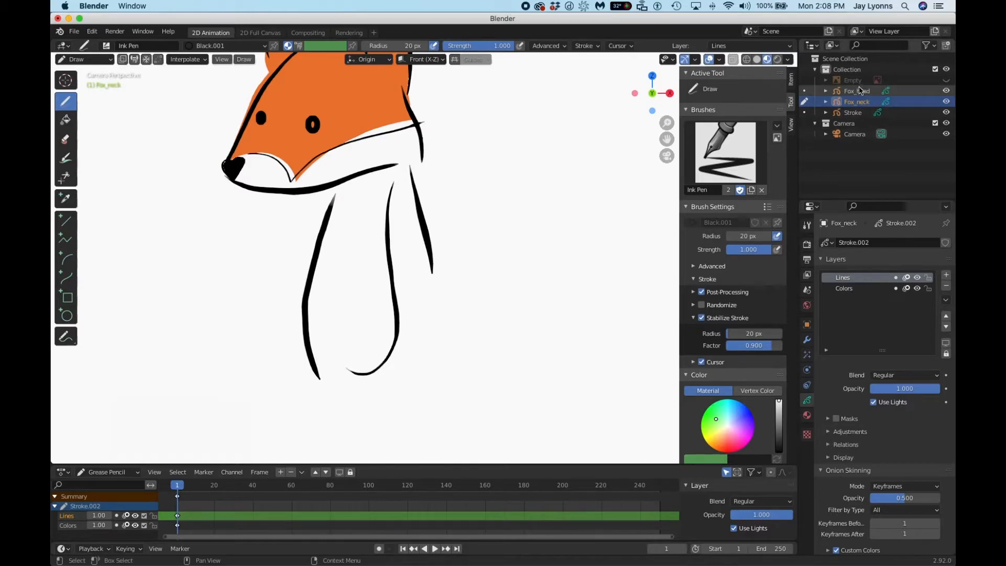
left_click(946, 80)
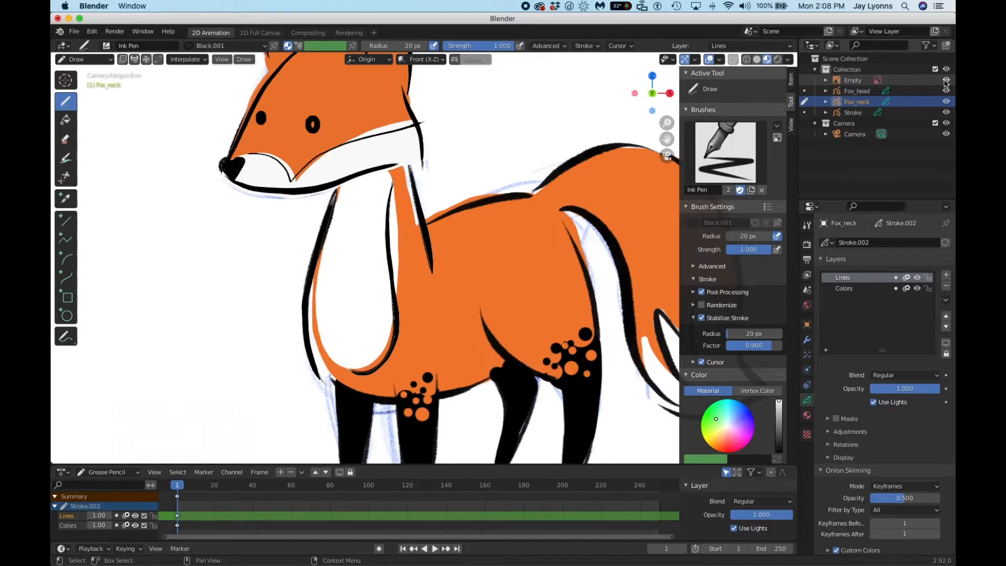
Step: Rename the Empty holding the reference image as Reference_fox
left_click(854, 80)
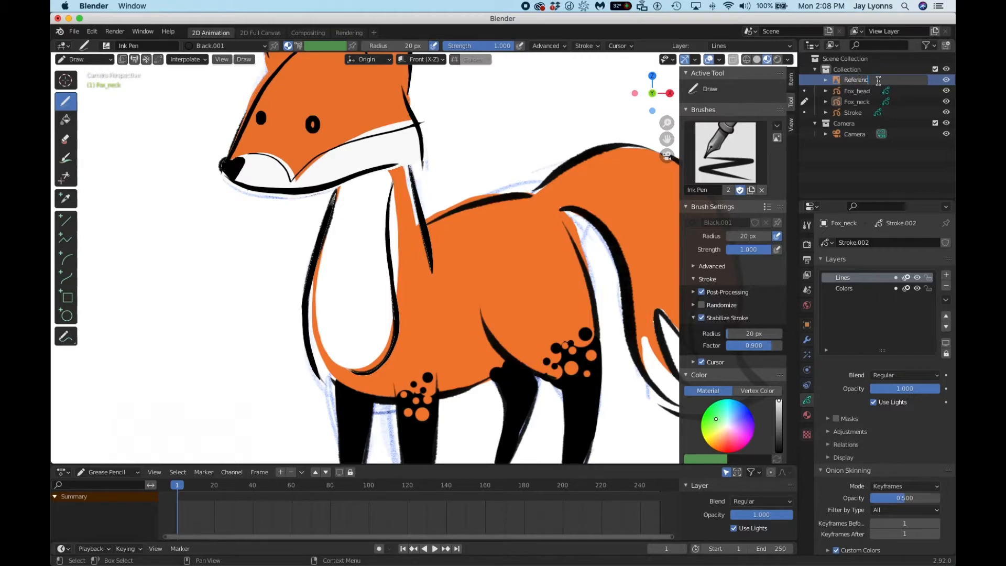
type("x")
key("Return")
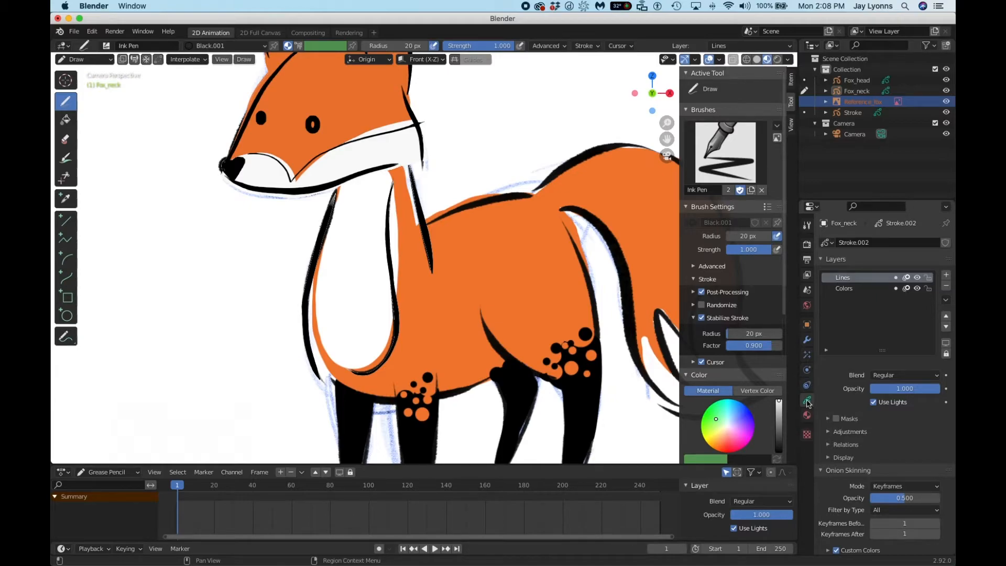
Step: Make the Colors layer of Fox_neck the active layer
left_click(852, 290)
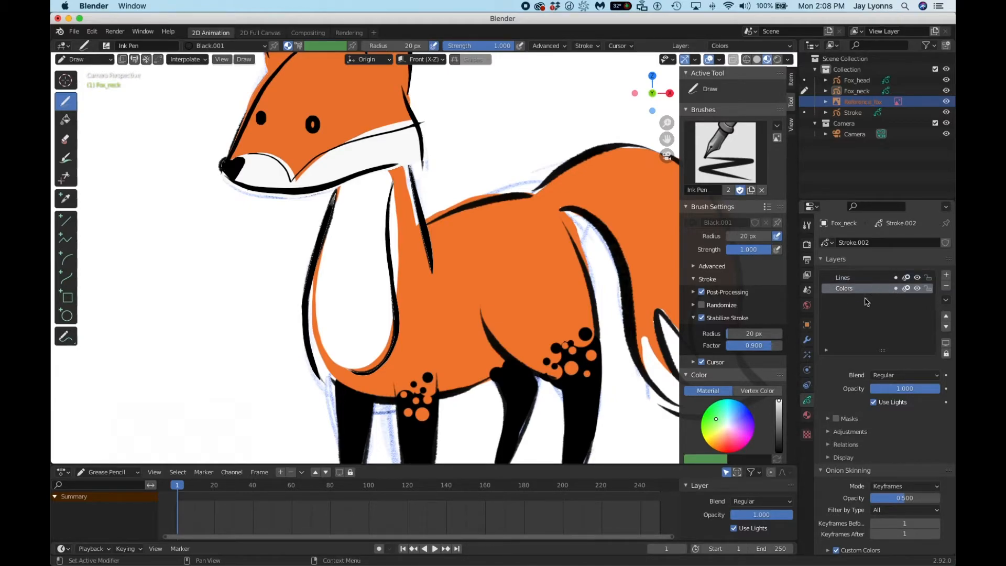
left_click(851, 285)
left_click(851, 292)
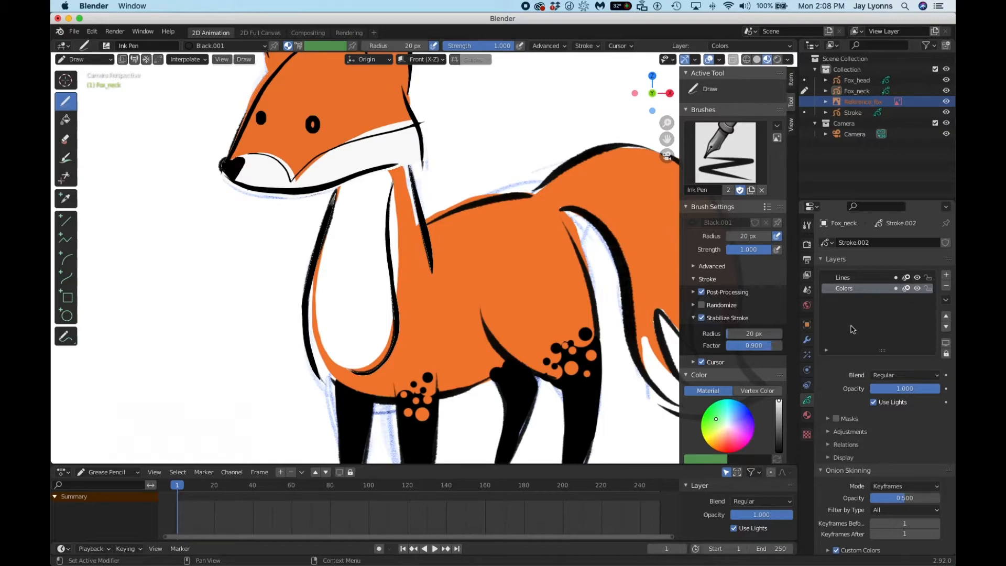
Step: Add a new material slot to Fox_neck with a material named WhiteFill
left_click(807, 417)
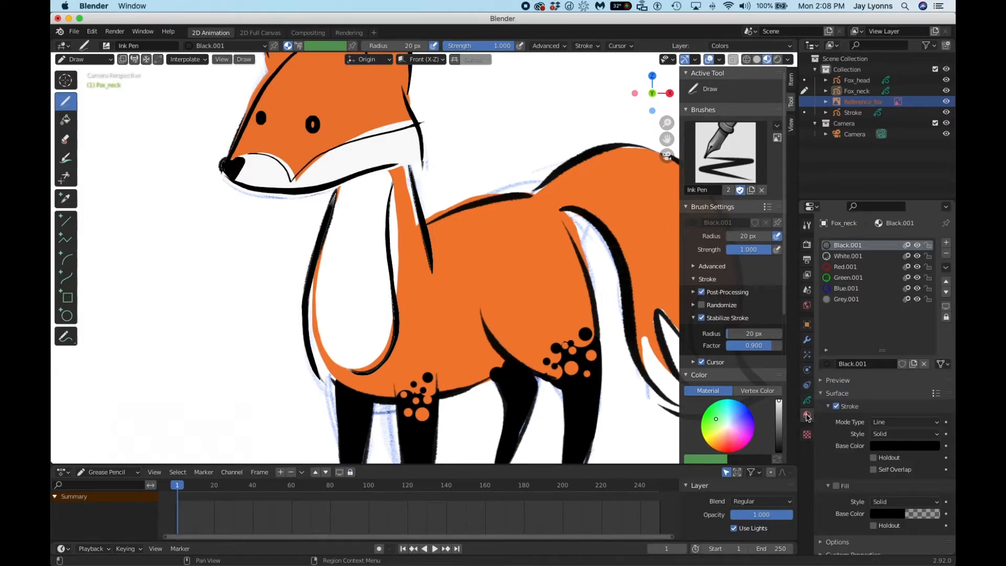
left_click(846, 303)
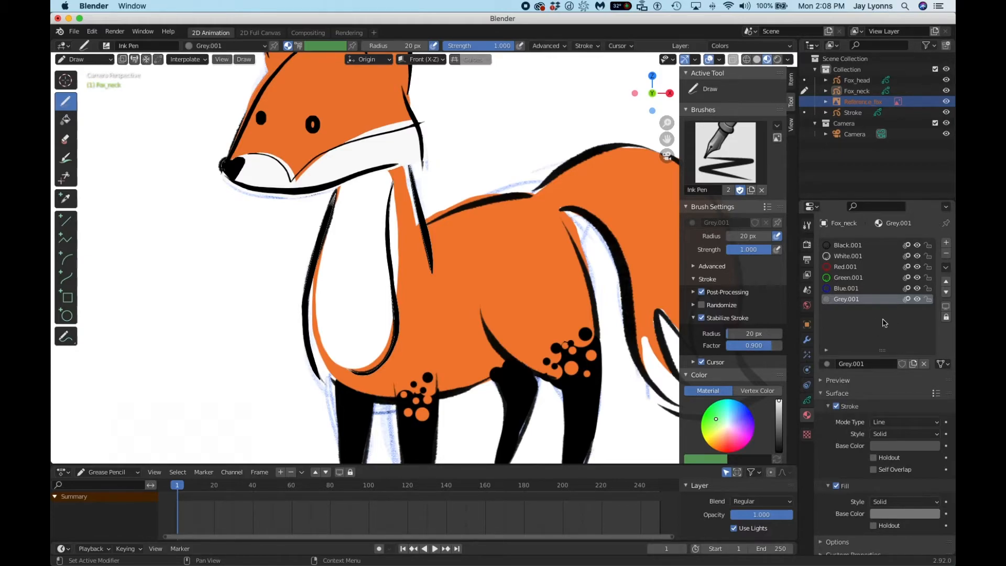
left_click(946, 244)
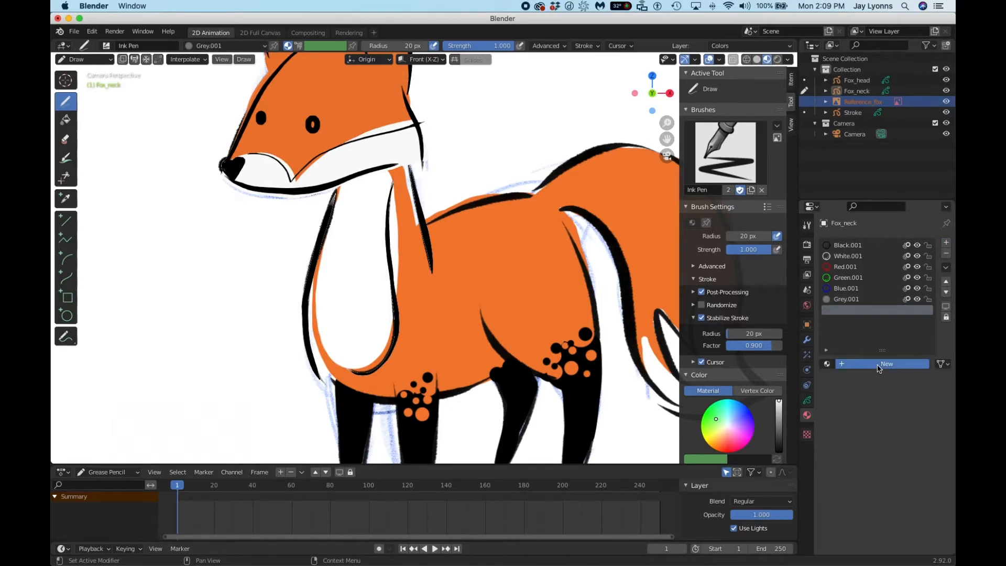
left_click(878, 365)
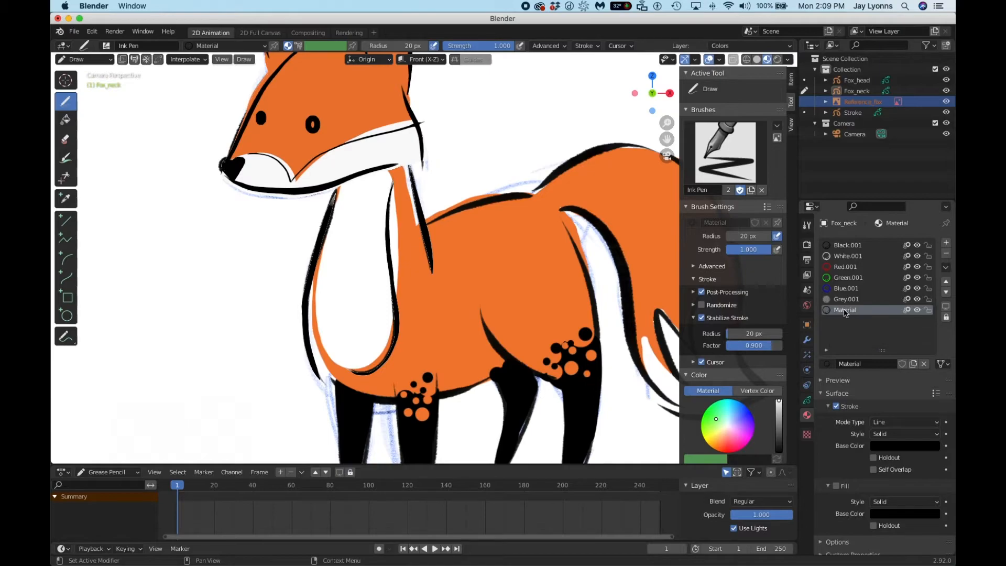
type("WhiteFill")
Step: Turn off the WhiteFill material's stroke and enable its fill with a white base color
scroll(853, 454, "down", 1)
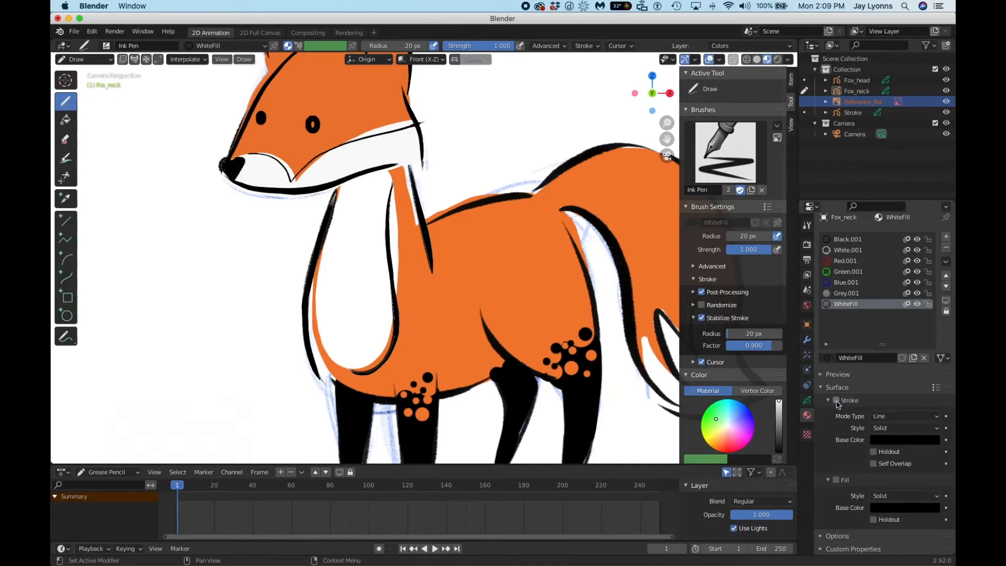
left_click(885, 508)
left_click_drag(930, 362, 930, 346)
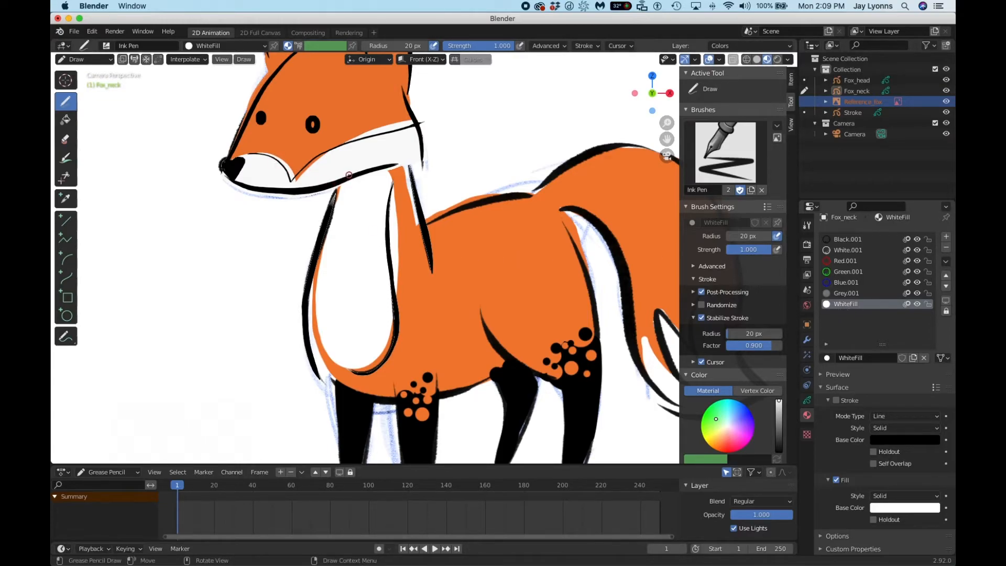
Step: Draw a closed WhiteFill shape over the white chest patch on the Colors layer, extending up beneath the chin
left_click(807, 401)
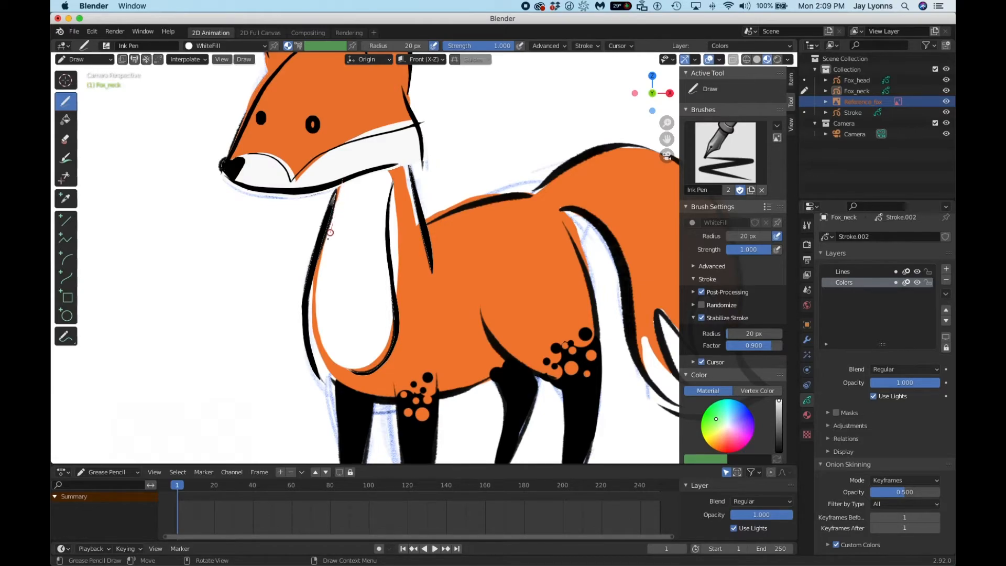
mouse_move(321, 280)
left_mouse_down()
mouse_move(335, 357)
mouse_move(364, 366)
mouse_move(390, 302)
mouse_move(397, 205)
mouse_move(366, 164)
mouse_move(356, 183)
mouse_move(393, 324)
left_mouse_up()
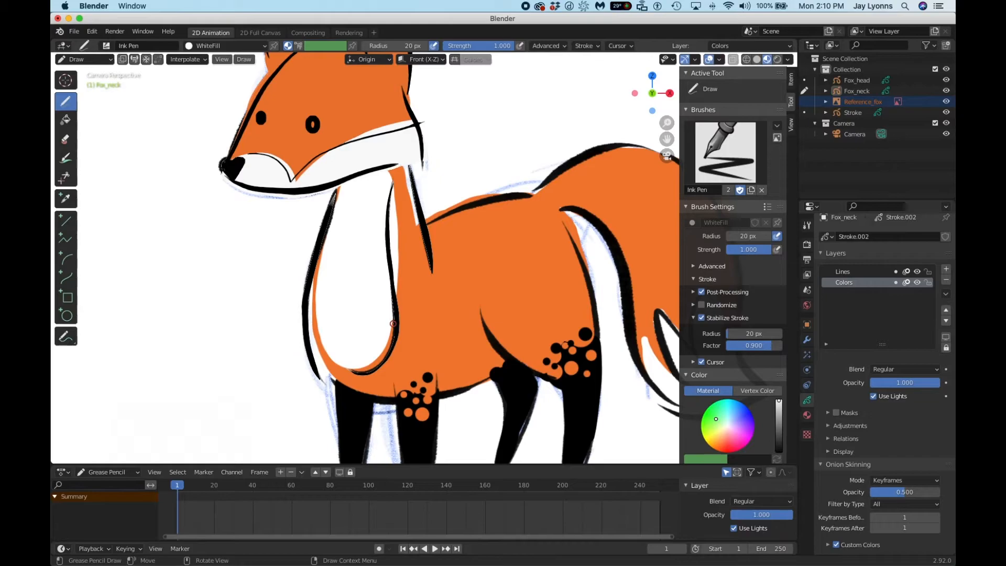
mouse_move(342, 185)
left_mouse_down()
mouse_move(319, 262)
mouse_move(319, 338)
mouse_move(338, 366)
mouse_move(373, 366)
mouse_move(396, 288)
mouse_move(387, 164)
mouse_move(354, 157)
mouse_move(337, 195)
left_mouse_up()
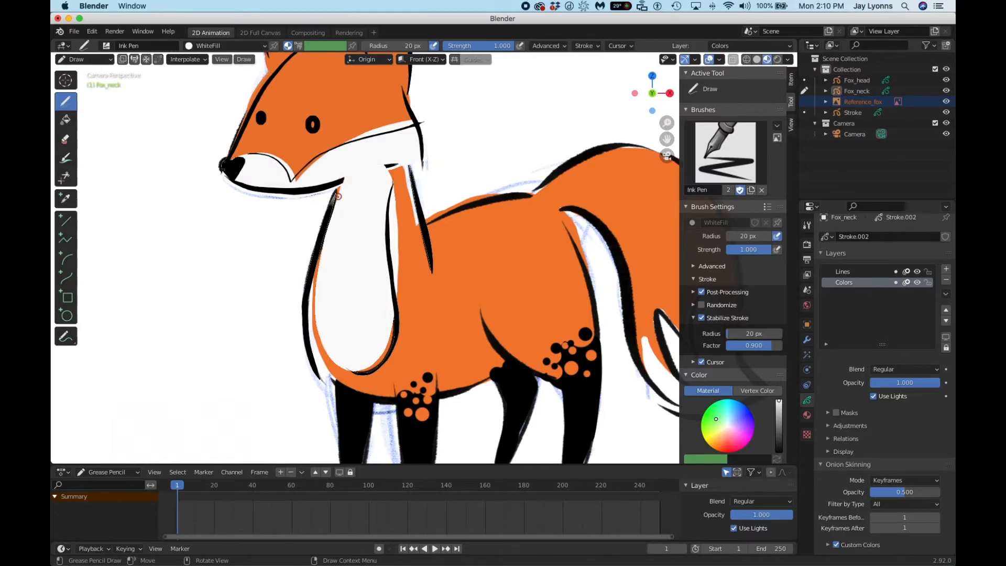
Step: Rename the Colors layer as White and add a new layer between it and Lines
double_click(846, 283)
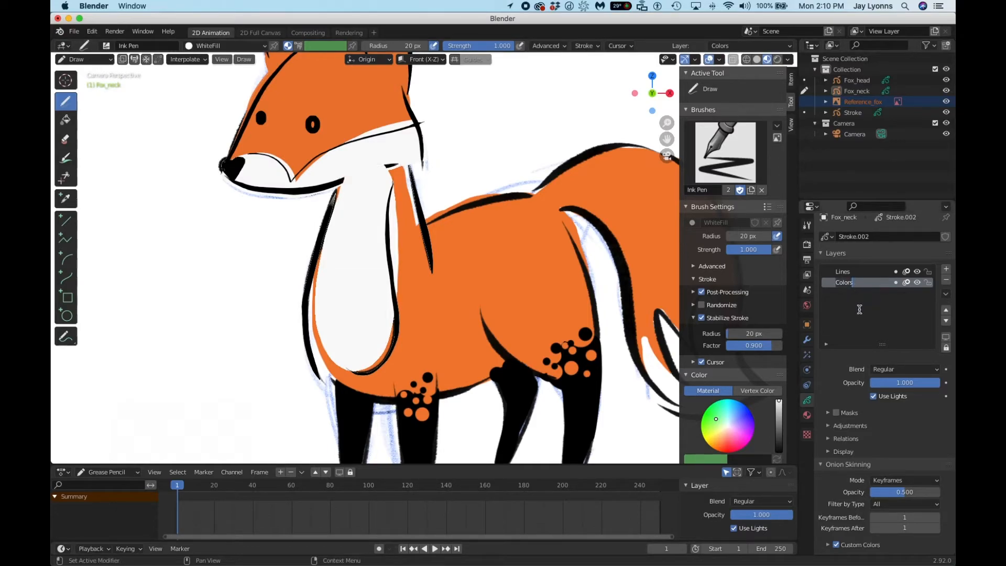
type("White")
key("Return")
left_click(946, 270)
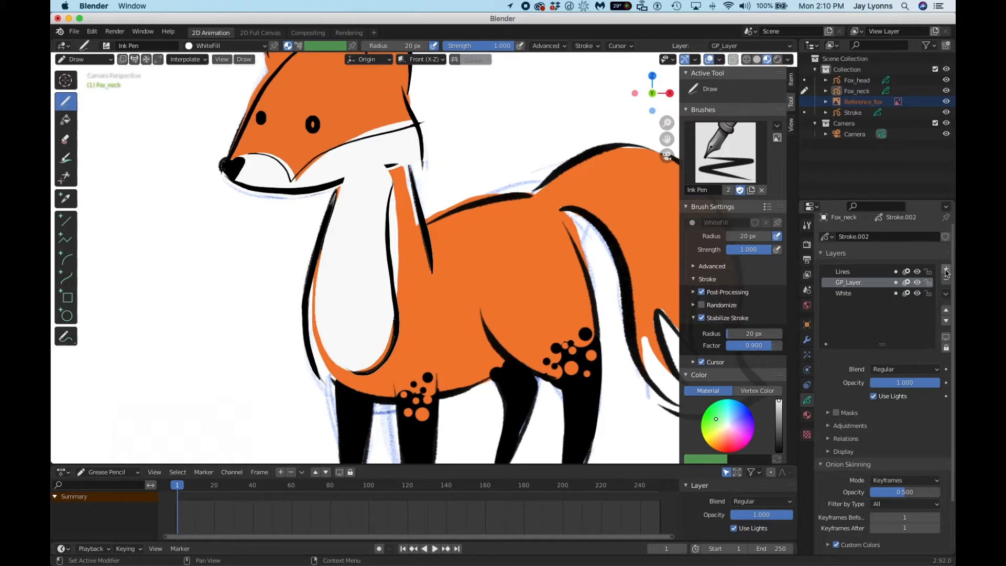
Step: Rename the new layer between Lines and White as RedFox
double_click(849, 283)
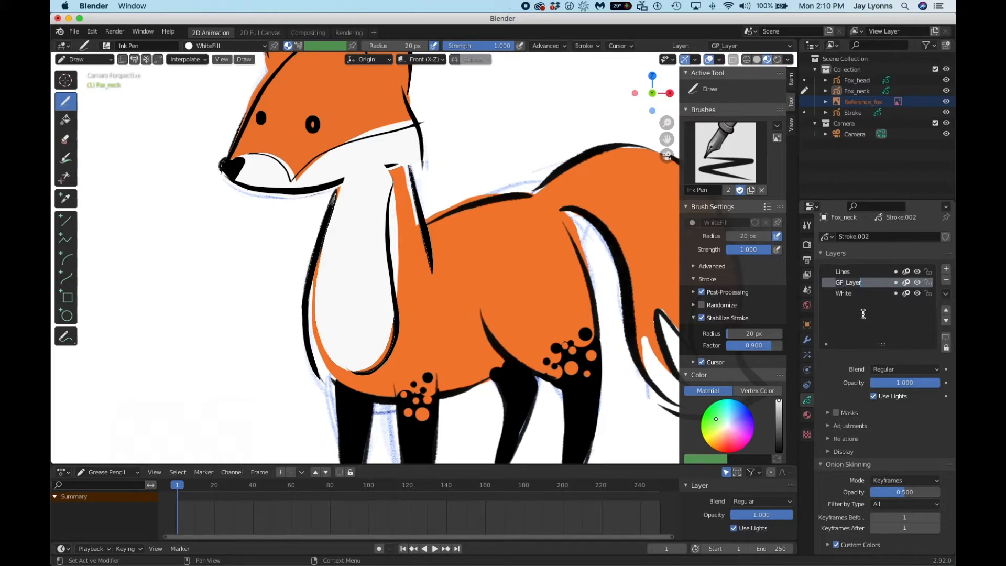
type("REdFox")
key("Return")
double_click(844, 283)
type("RwdFo")
Step: Add a new material slot to Fox_neck with a material named RedFox
left_click(806, 416)
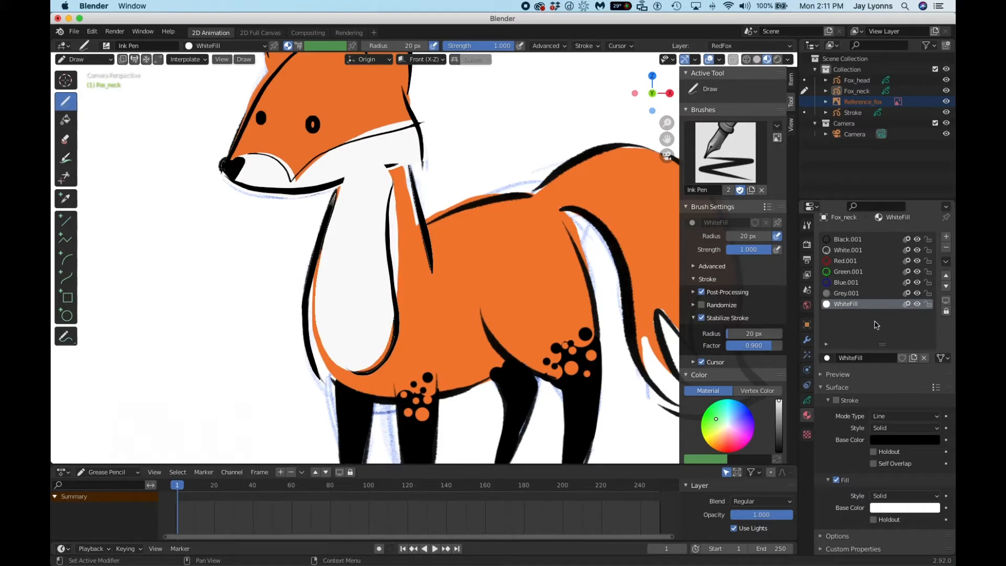
left_click(806, 416)
left_click(946, 239)
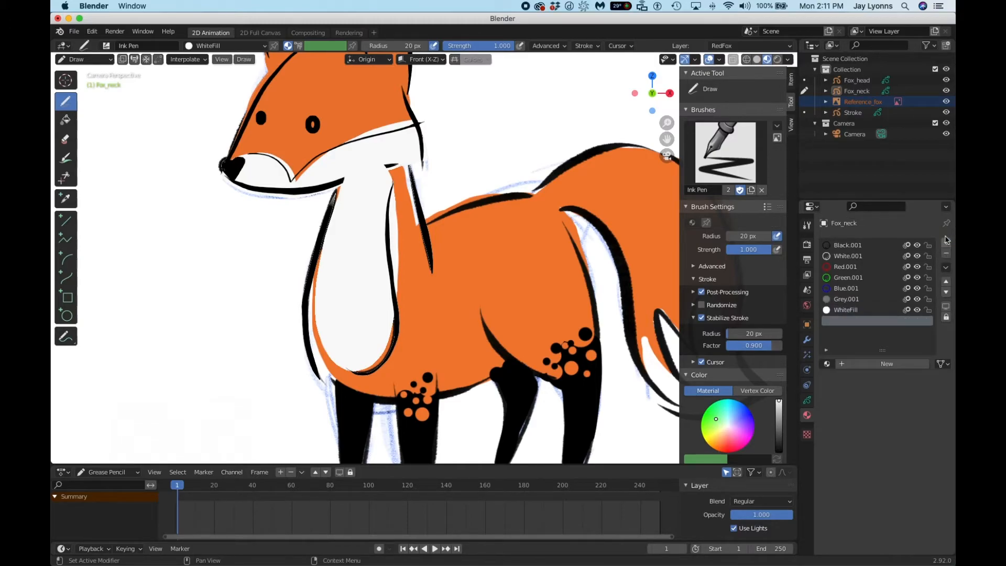
left_click(900, 365)
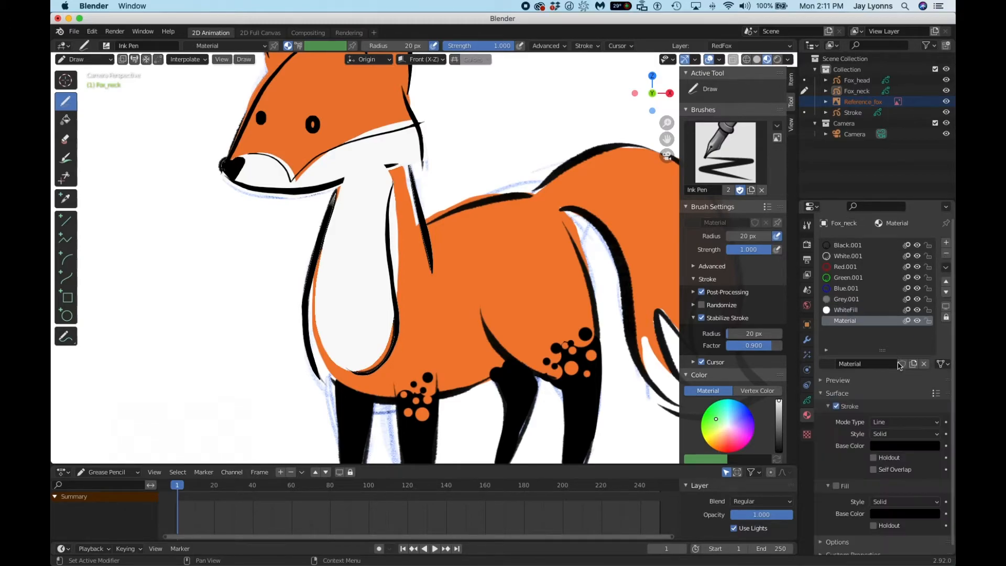
double_click(855, 363)
type("RedF")
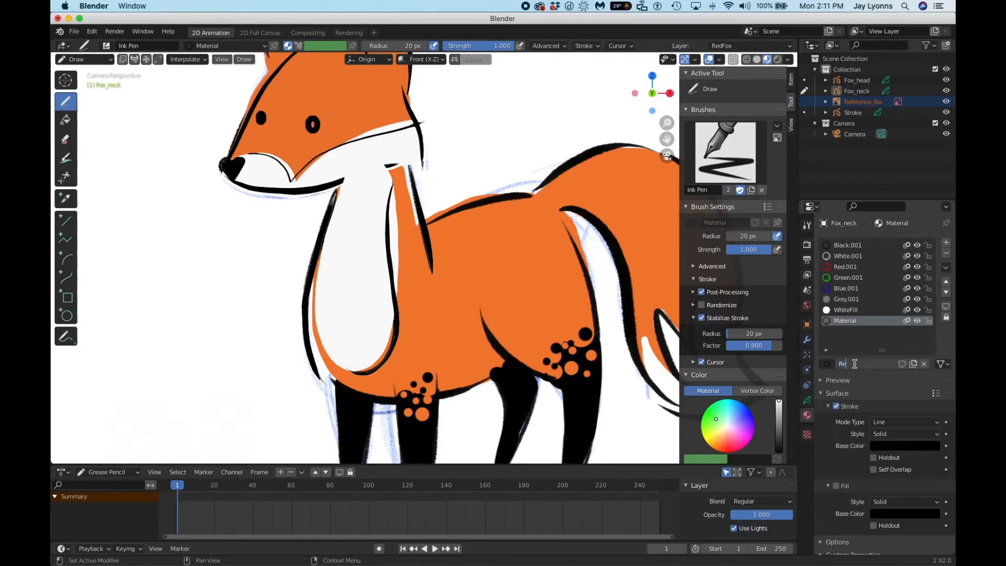
type("ox")
key("Return")
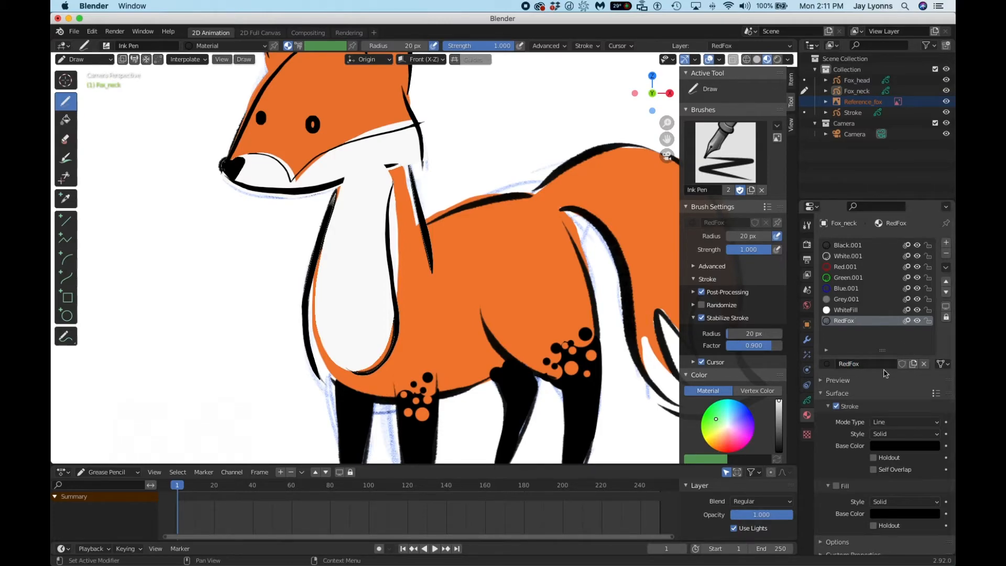
Step: Sample the reference fox's orange body as the RedFox material's fill base color and enable the fill
left_click(887, 516)
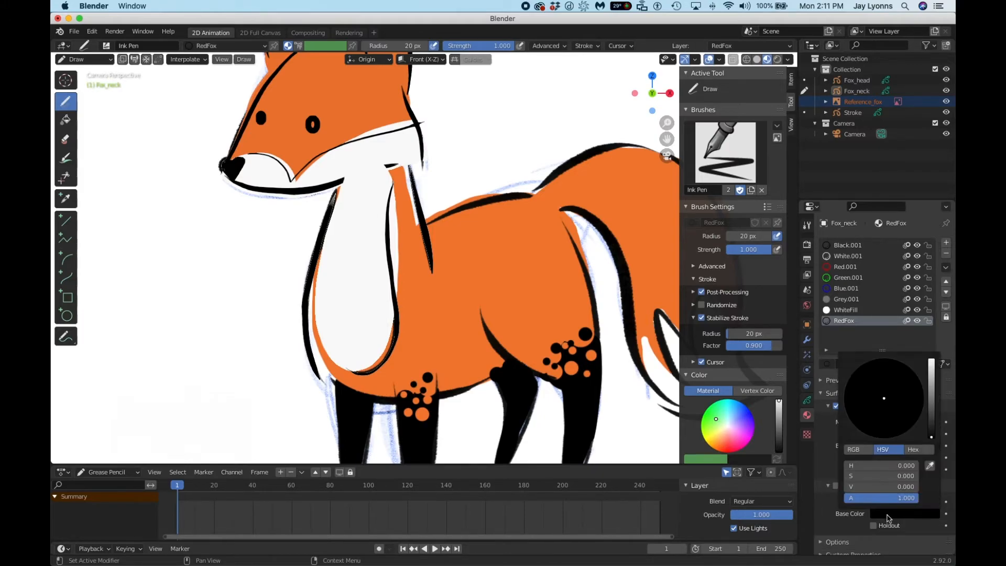
left_click(930, 466)
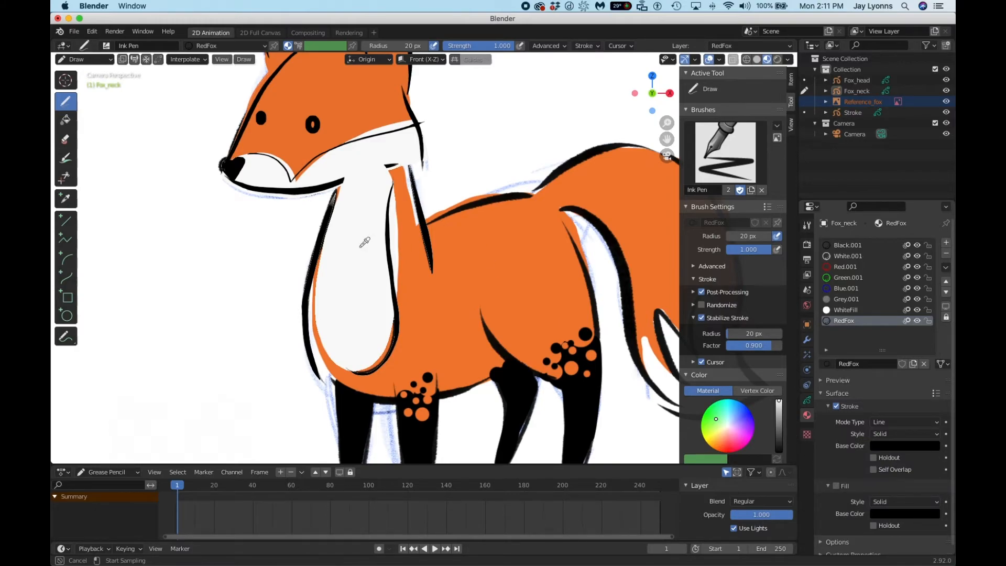
left_click(421, 286)
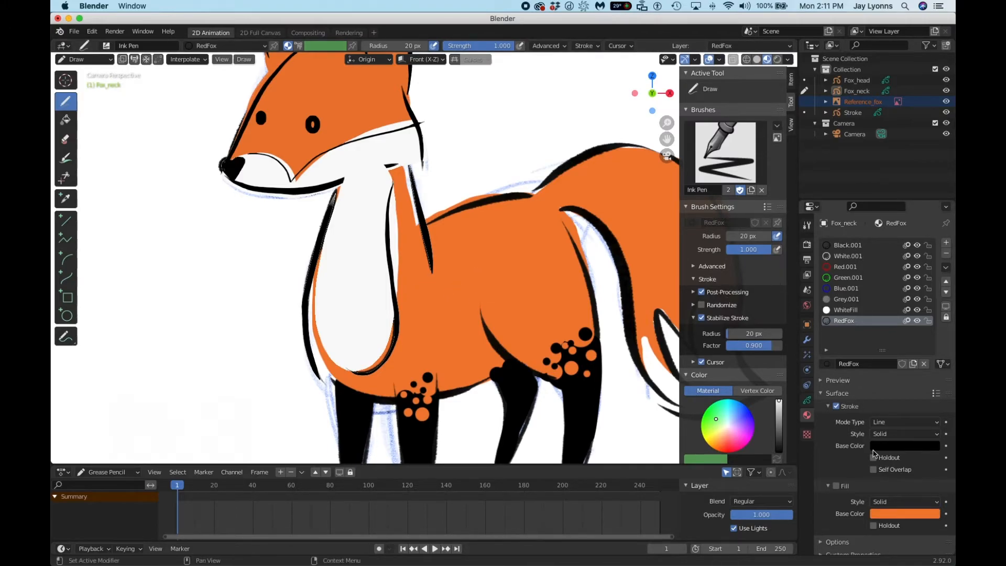
left_click(836, 406)
left_click(836, 485)
Step: Enable the RedFox material's stroke and set its base color to the same orange by sampling the fill color
left_click(836, 407)
left_click(893, 446)
left_click(886, 444)
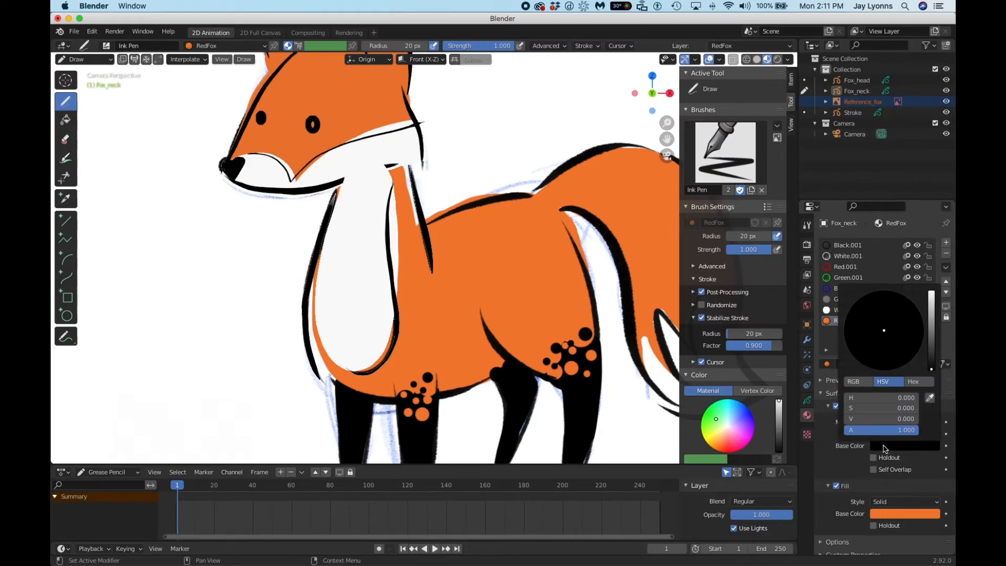
left_click(929, 397)
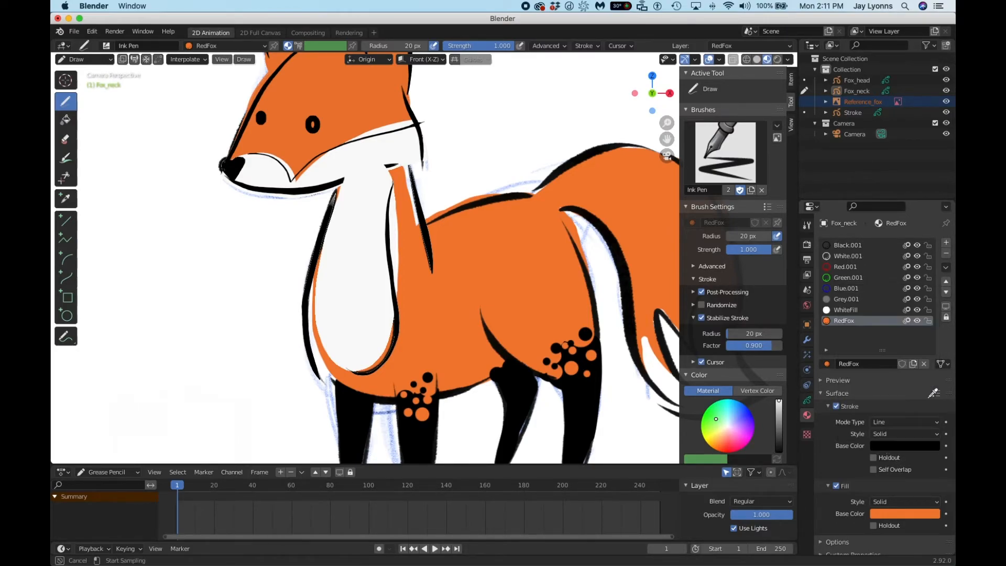
left_click(890, 511)
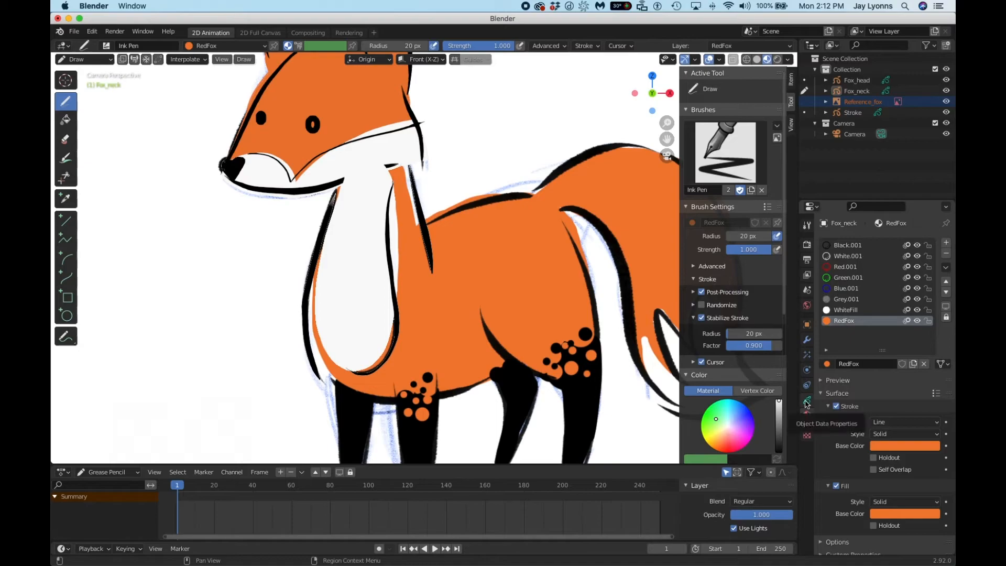
Step: Hide the White layer and draw a closed RedFox shape over the whole neck and chest on the RedFox layer
left_click(806, 401)
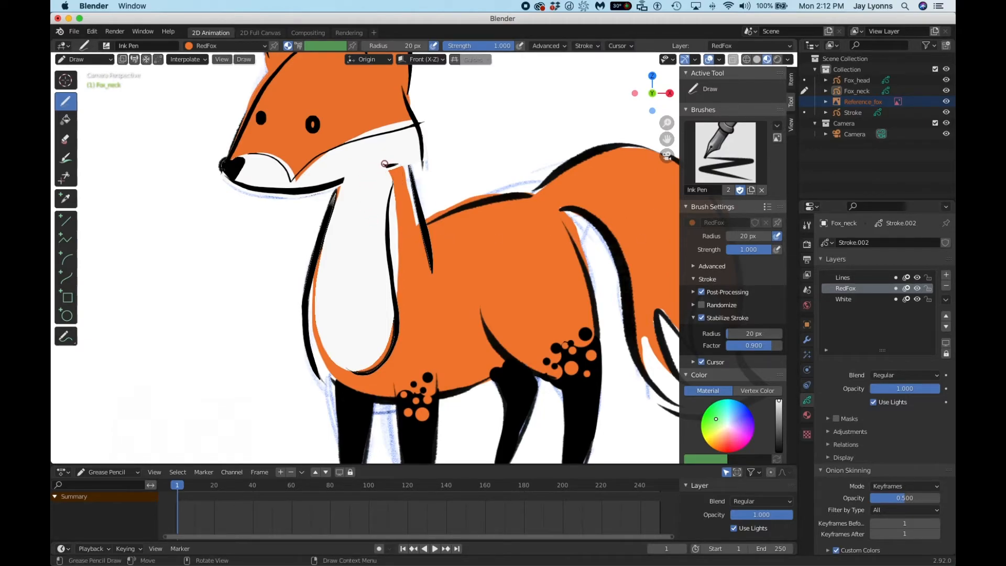
left_click(916, 300)
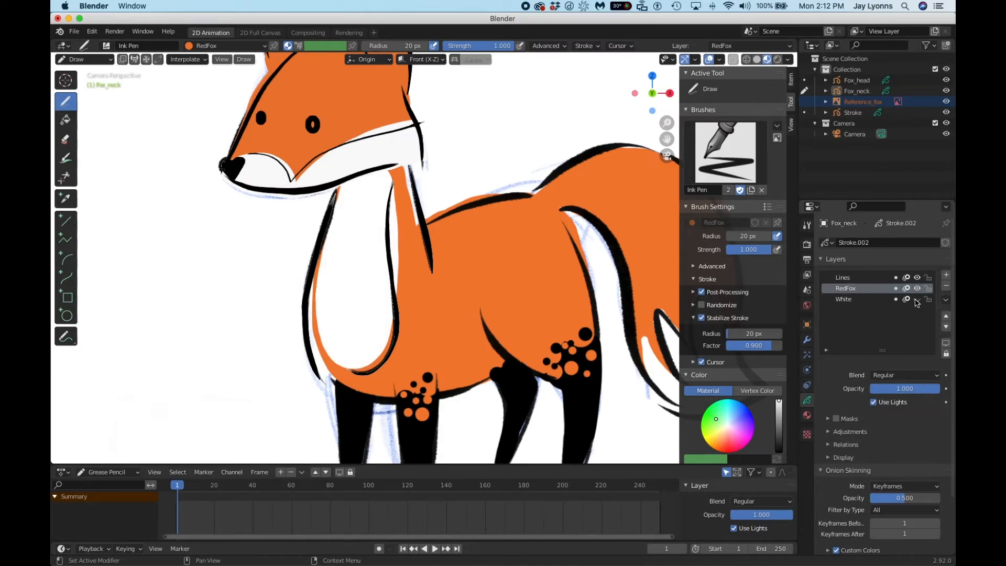
mouse_move(346, 167)
left_mouse_down()
mouse_move(312, 297)
mouse_move(315, 335)
mouse_move(327, 366)
mouse_move(362, 390)
mouse_move(427, 386)
mouse_move(443, 338)
mouse_move(442, 293)
mouse_move(404, 167)
mouse_move(381, 143)
mouse_move(348, 156)
mouse_move(338, 196)
left_mouse_up()
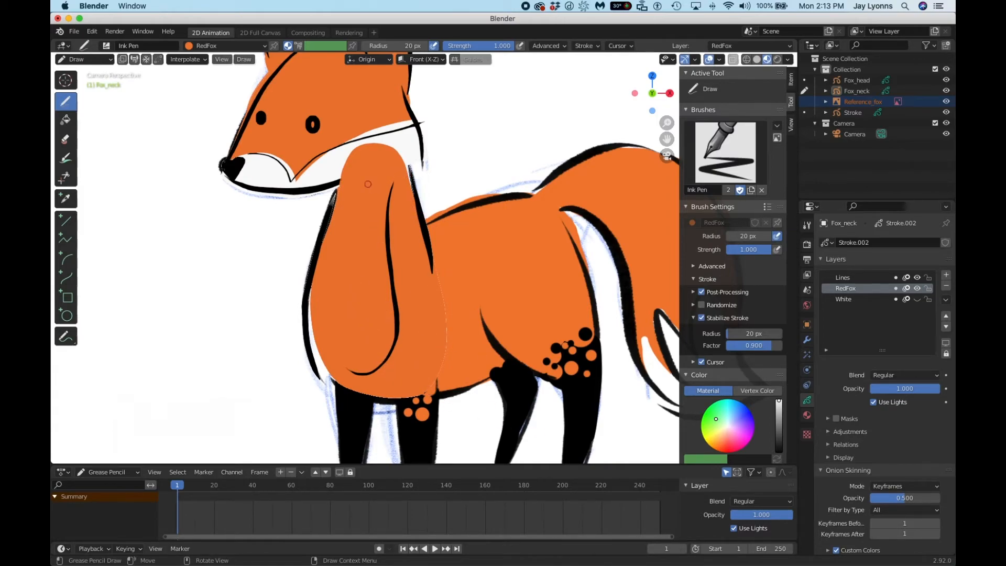
Step: Switch to Sculpt Mode, set up the Push brush with a 112 px radius, and lock the Lines layer
left_click(78, 60)
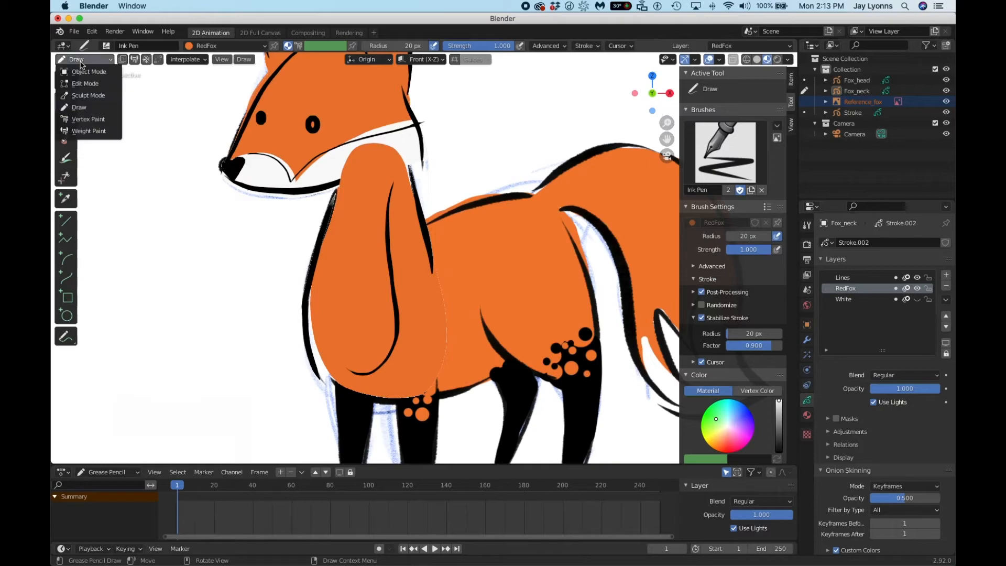
left_click(81, 96)
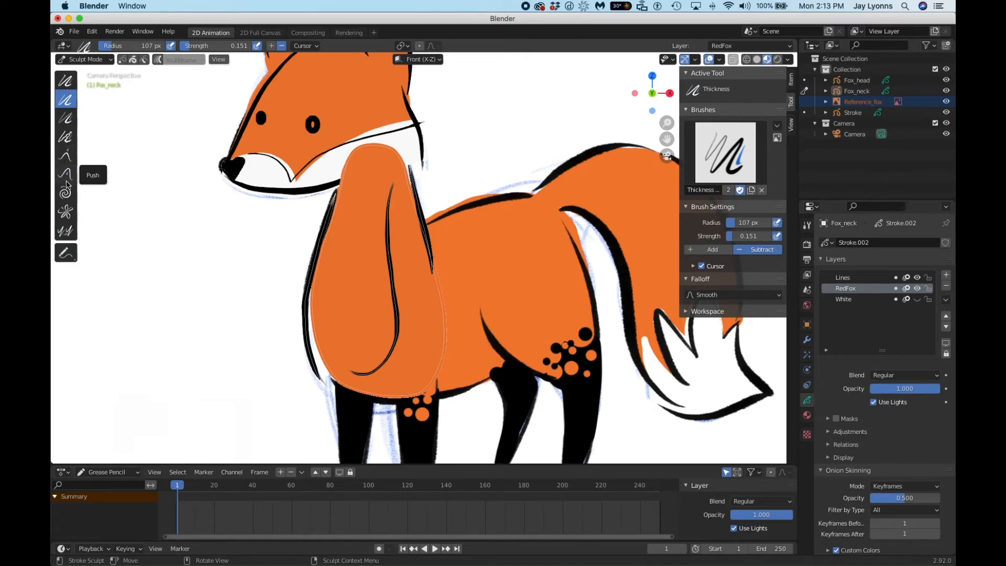
left_click(65, 179)
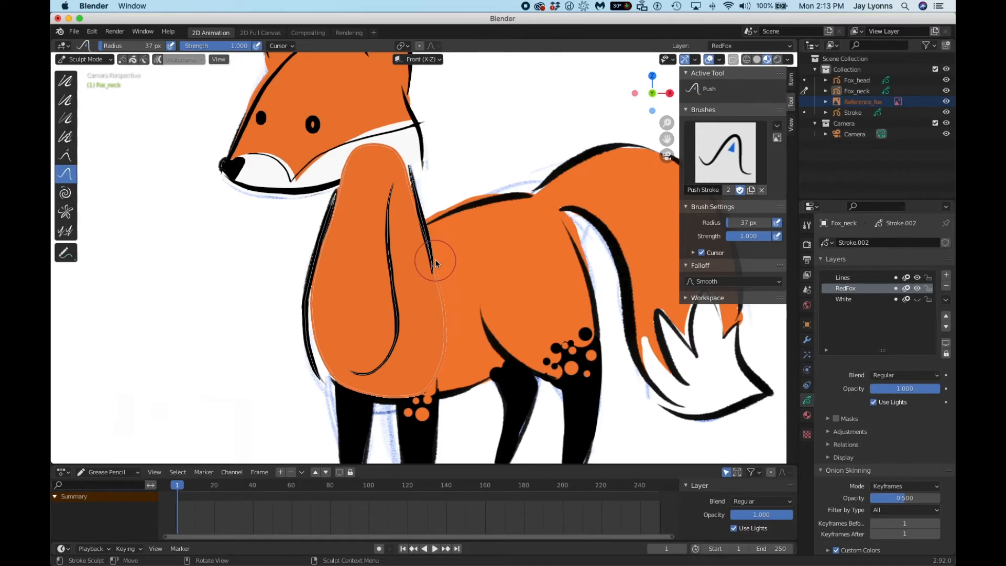
left_click(916, 277)
left_click(917, 277)
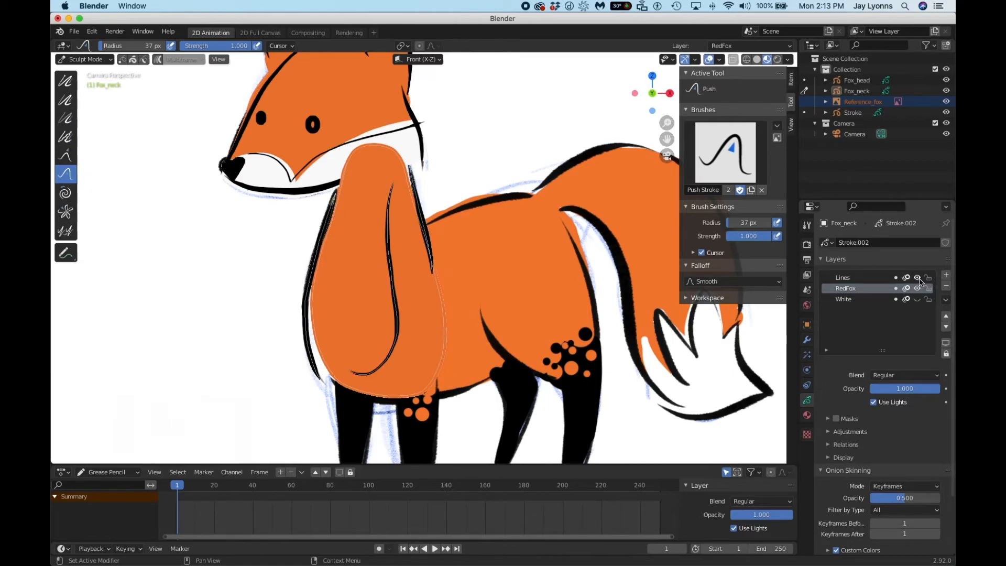
left_click(928, 278)
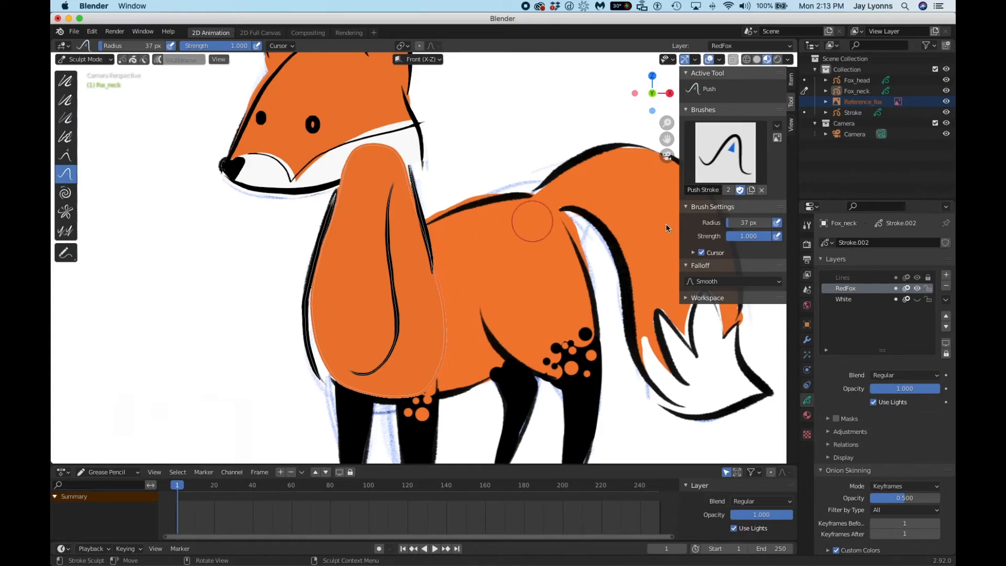
left_click_drag(744, 222, 751, 223)
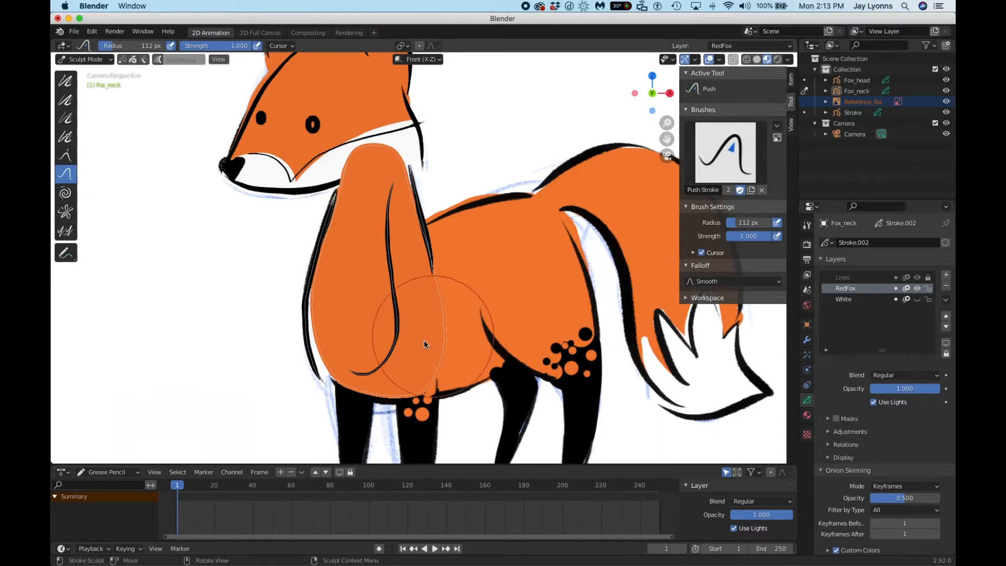
Step: Push the rear and lower edges of the orange neck fill to follow the neck and chest outline
mouse_move(449, 346)
left_mouse_down()
mouse_move(443, 282)
mouse_move(419, 215)
left_mouse_up()
left_click_drag(448, 330, 445, 319)
mouse_move(445, 370)
left_mouse_down()
mouse_move(431, 387)
mouse_move(351, 364)
left_mouse_up()
left_click_drag(328, 322, 327, 325)
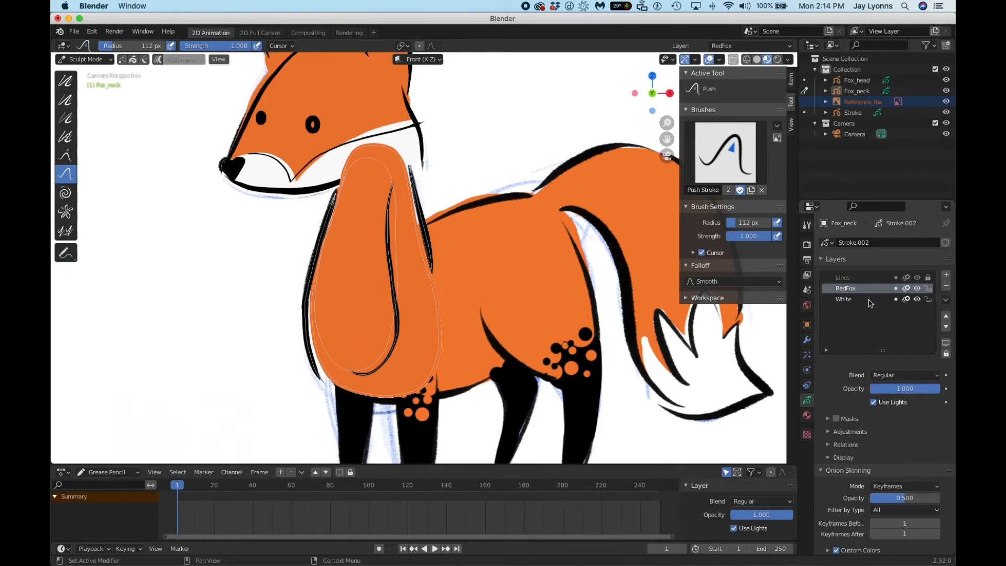
Step: Order the layers as Lines, White and RedFox from front to back, and make RedFox the active layer
left_click(946, 326)
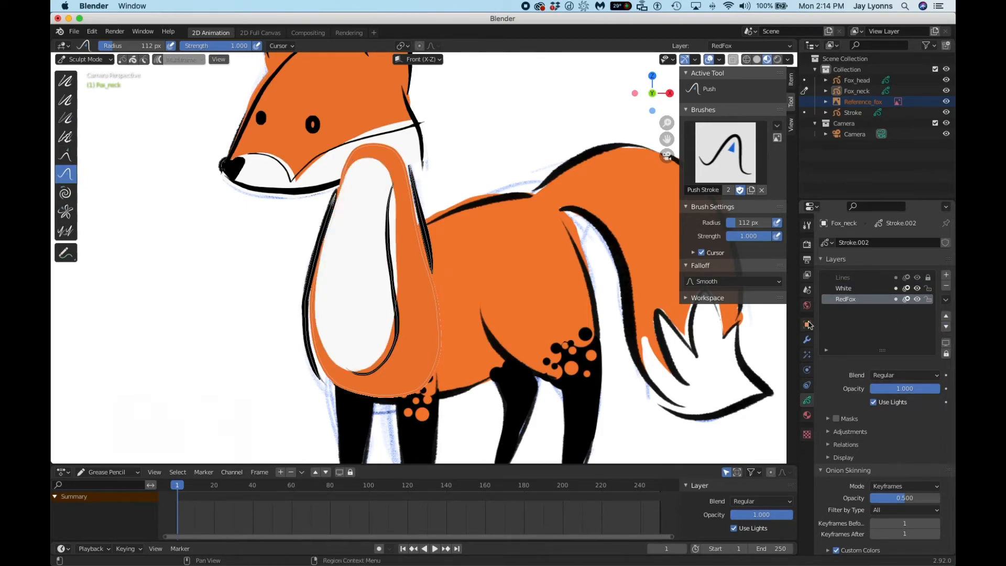
left_click(869, 289)
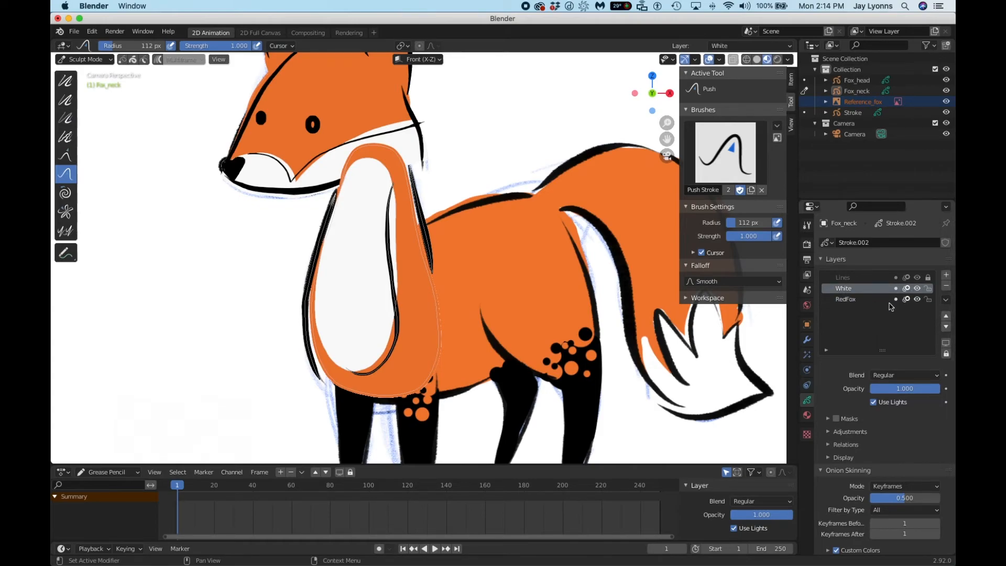
left_click(945, 315)
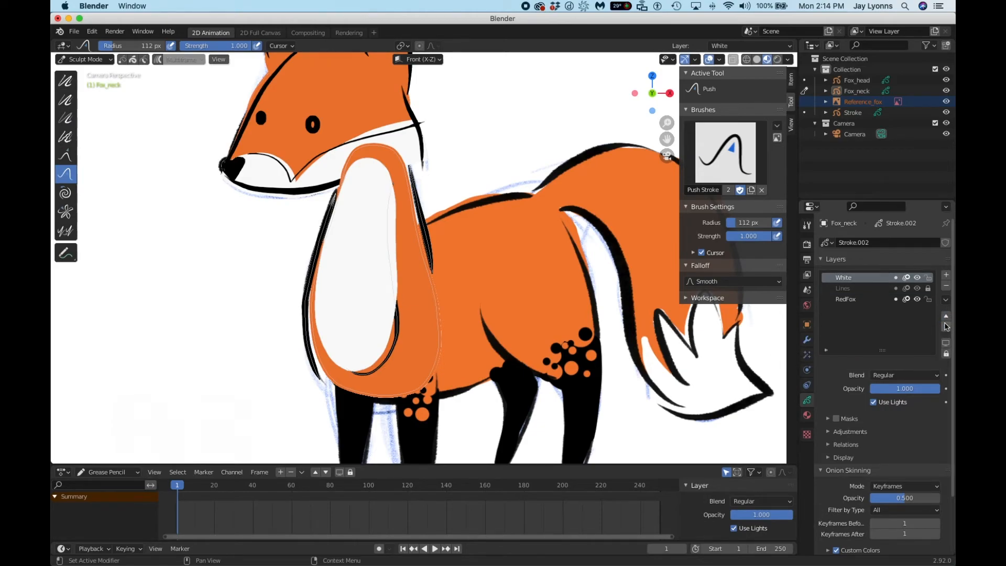
left_click(946, 328)
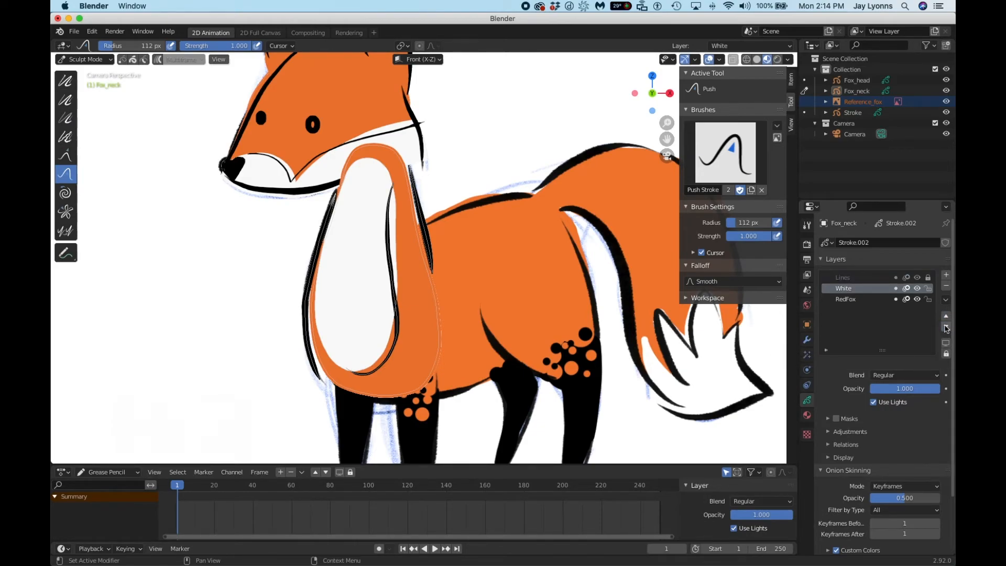
left_click(851, 279)
left_click(852, 289)
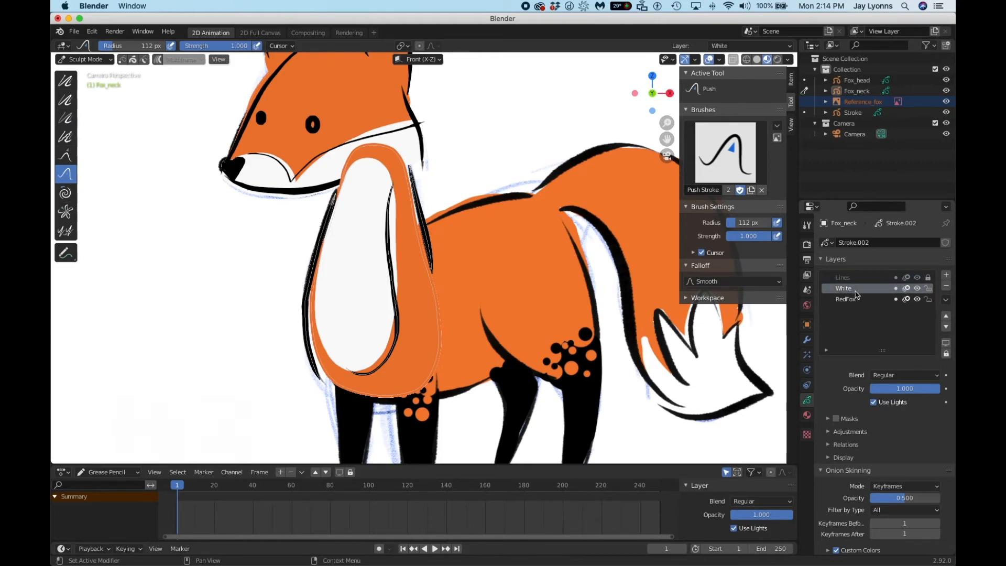
left_click(858, 301)
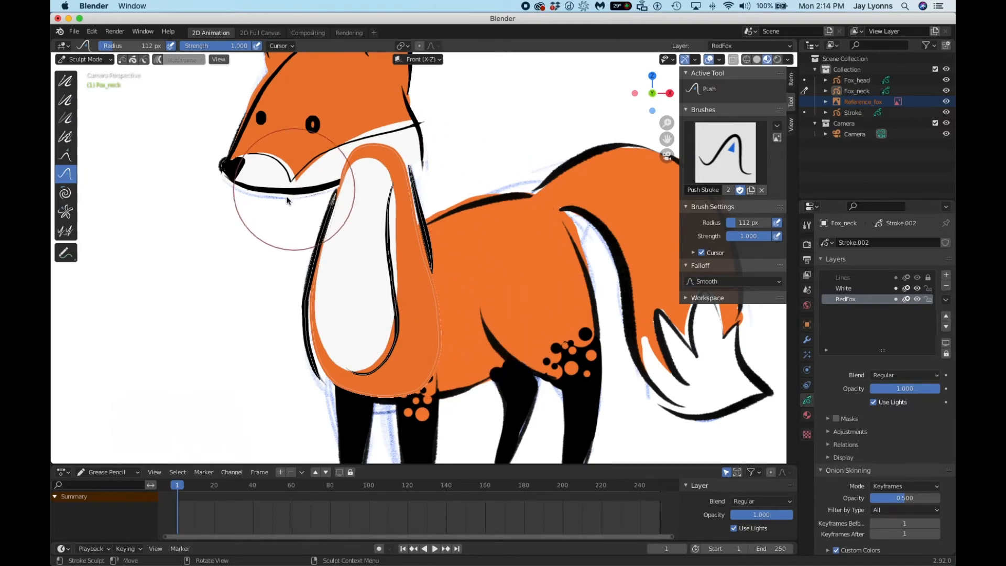
Step: Return to Object Mode and make Fox_neck the selected object instead of Fox_head
left_click(839, 82)
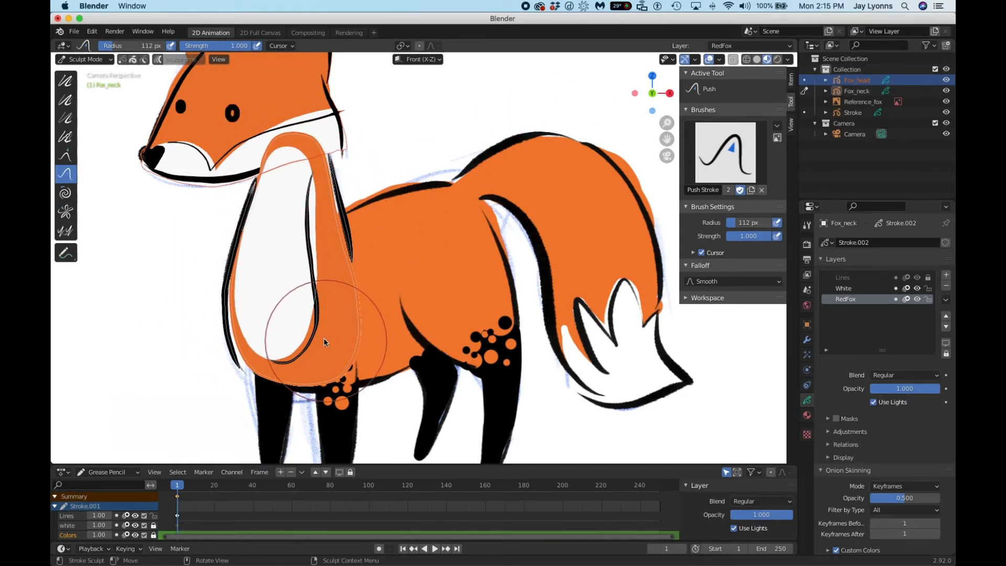
left_click(90, 59)
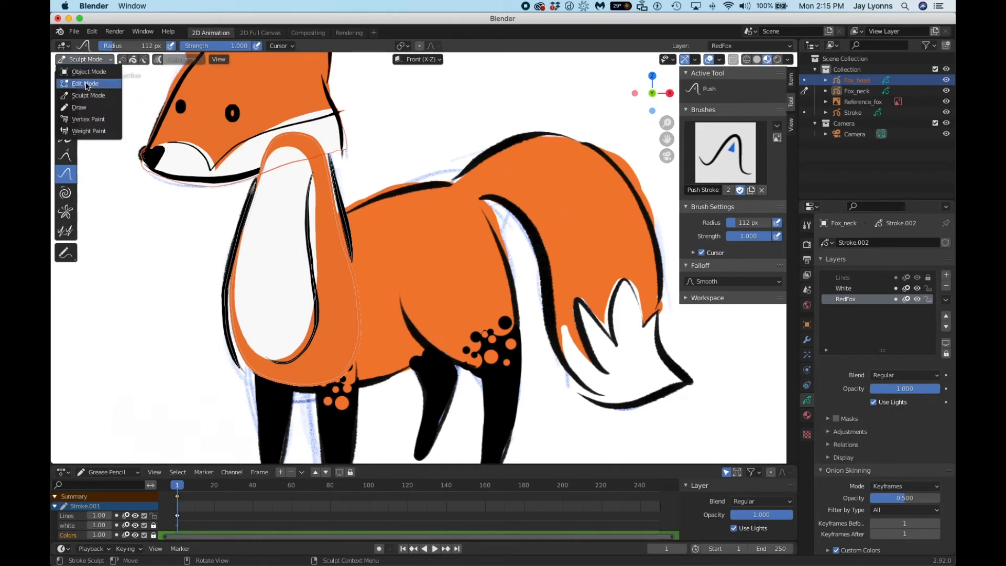
left_click(87, 72)
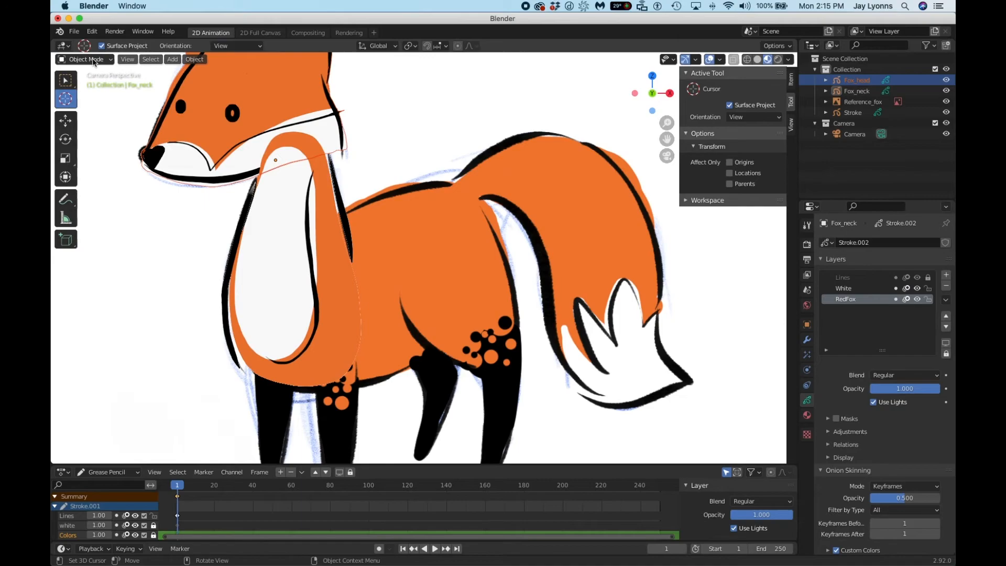
left_click(860, 82)
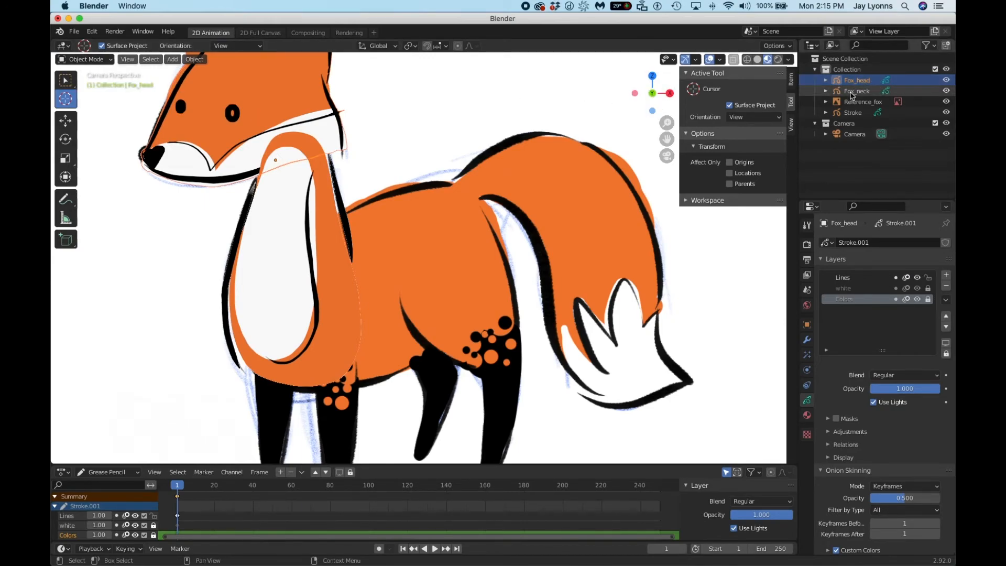
left_click(852, 92)
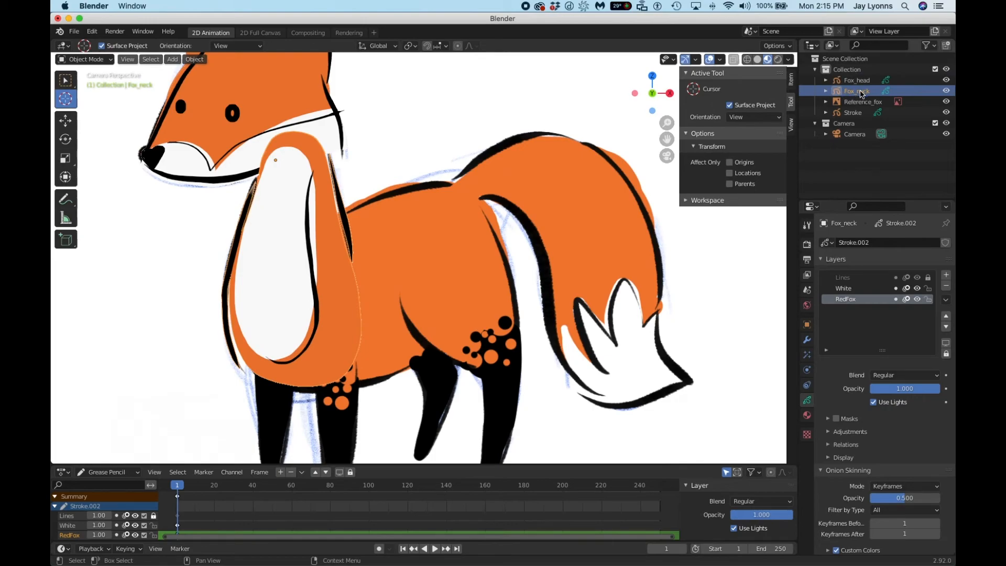
left_click_drag(845, 92, 841, 90)
Step: Leave the camera view and examine the fox parts' depth arrangement from an angled side view
key("KP_0")
middle_click_drag(405, 233, 463, 273)
scroll(448, 285, "up", 8)
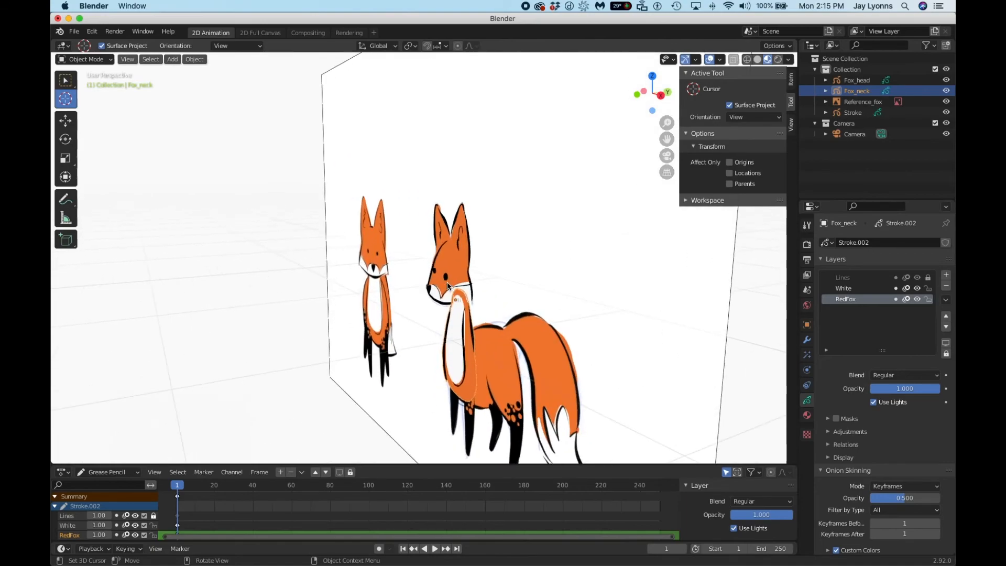
scroll(447, 282, "right", 5)
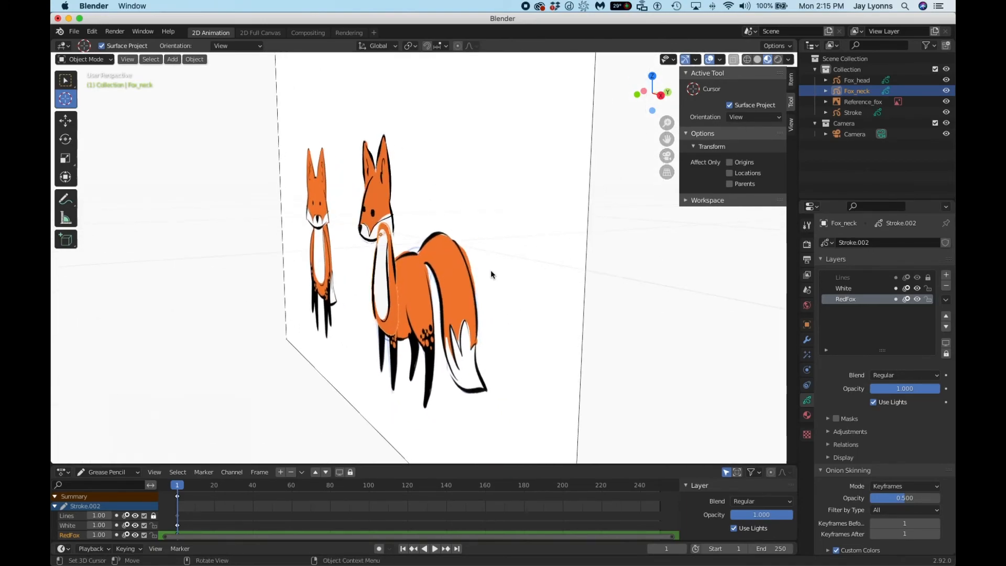
Step: Move Fox_neck about 0.0038 m along the global Y axis to place it behind the head, and return to the camera view
scroll(491, 269, "right", 15)
scroll(490, 270, "right", 15)
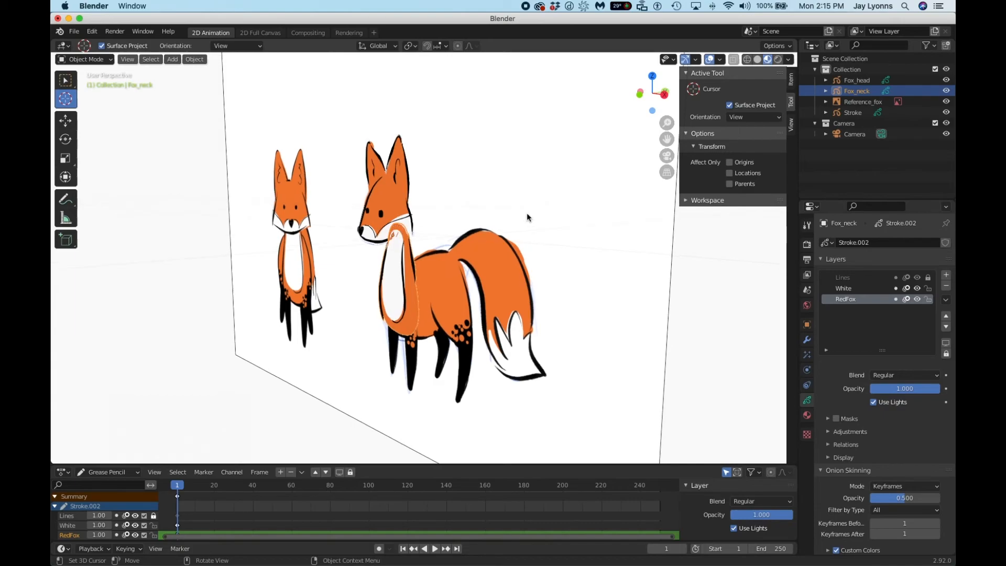
key("KP_0")
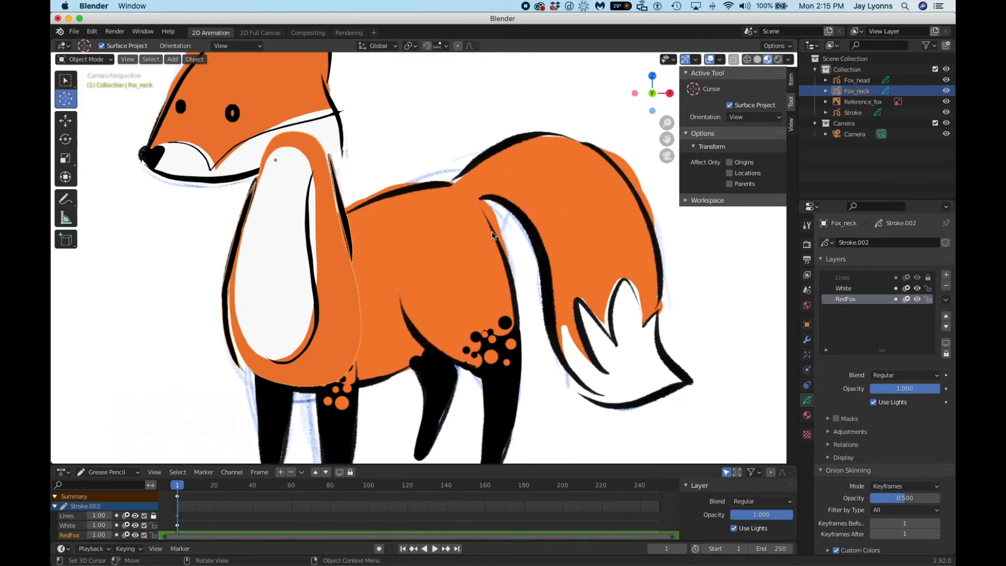
key("g")
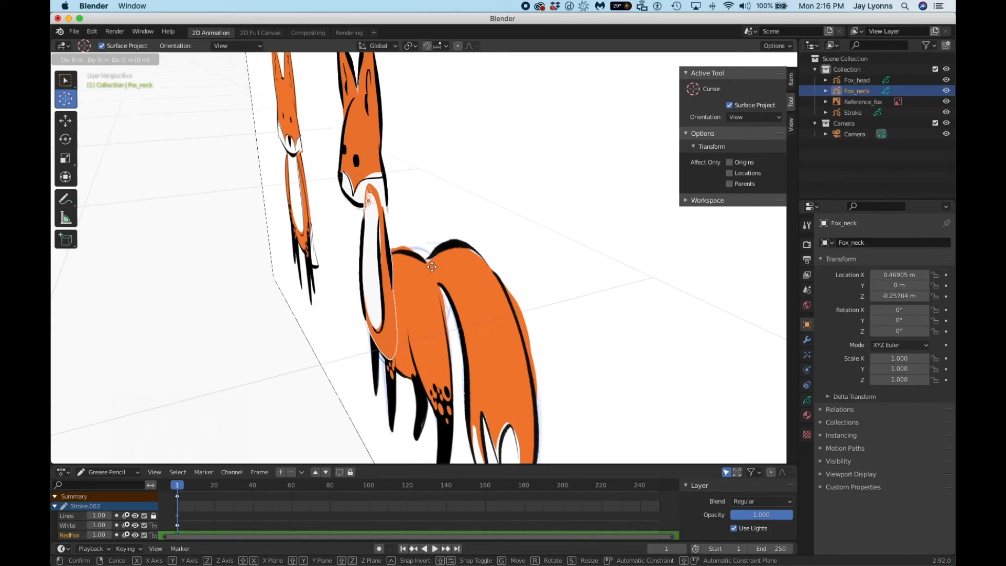
key("y")
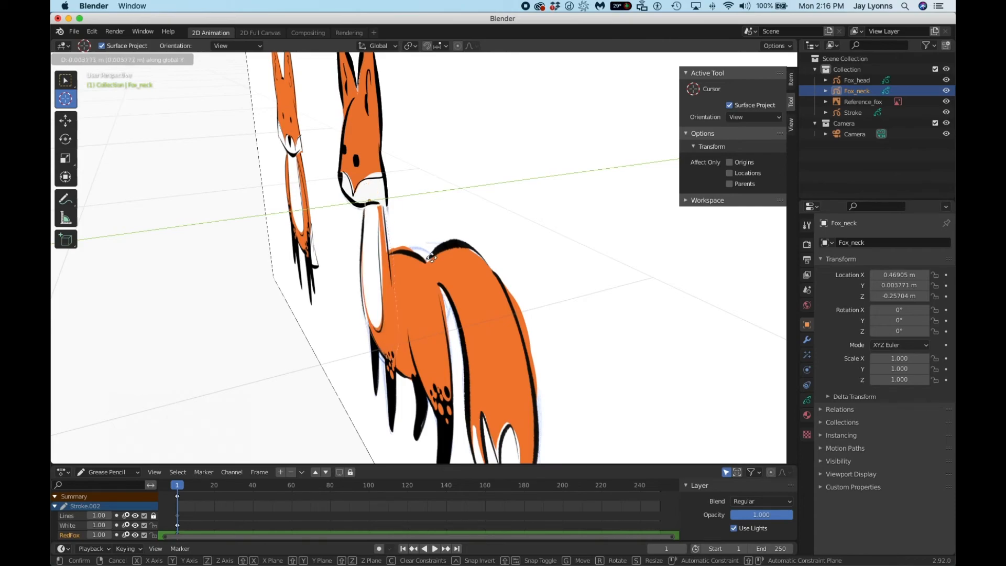
left_click(431, 256)
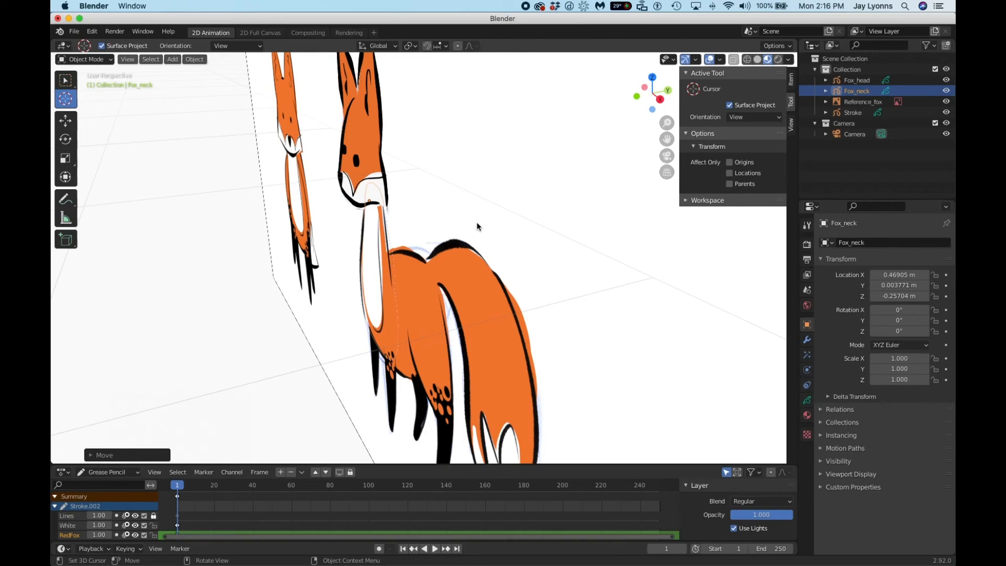
key("KP_0")
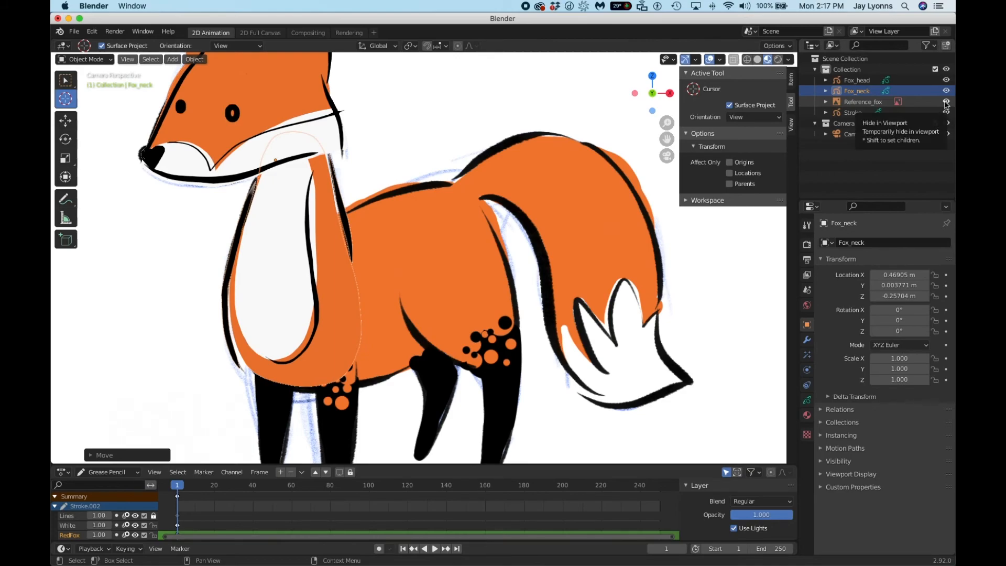
Step: Temporarily hide Reference_fox to examine the head and neck drawings on their own, and show the reference again
left_click(946, 102)
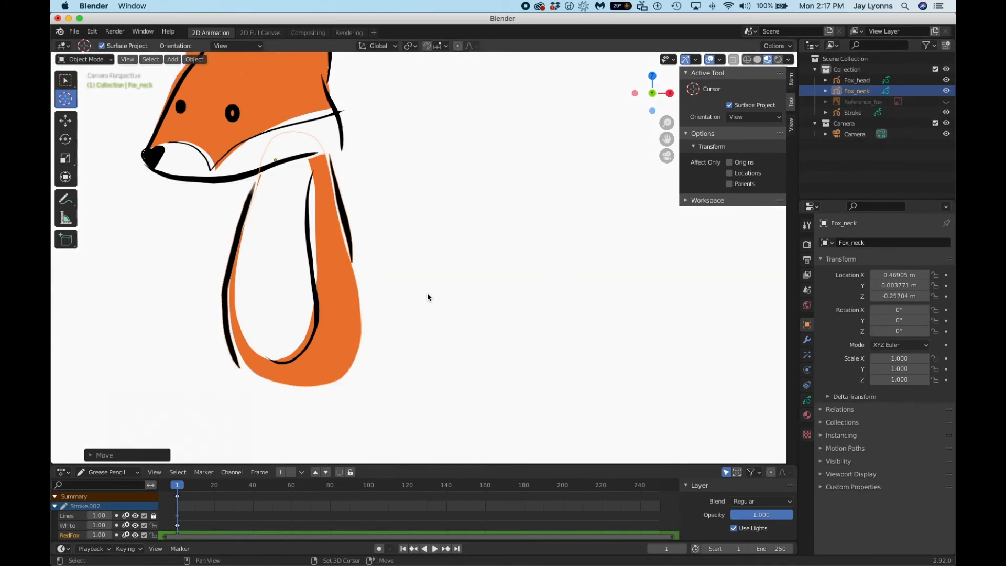
scroll(427, 292, "up", 3)
scroll(427, 293, "left", 2, "shift")
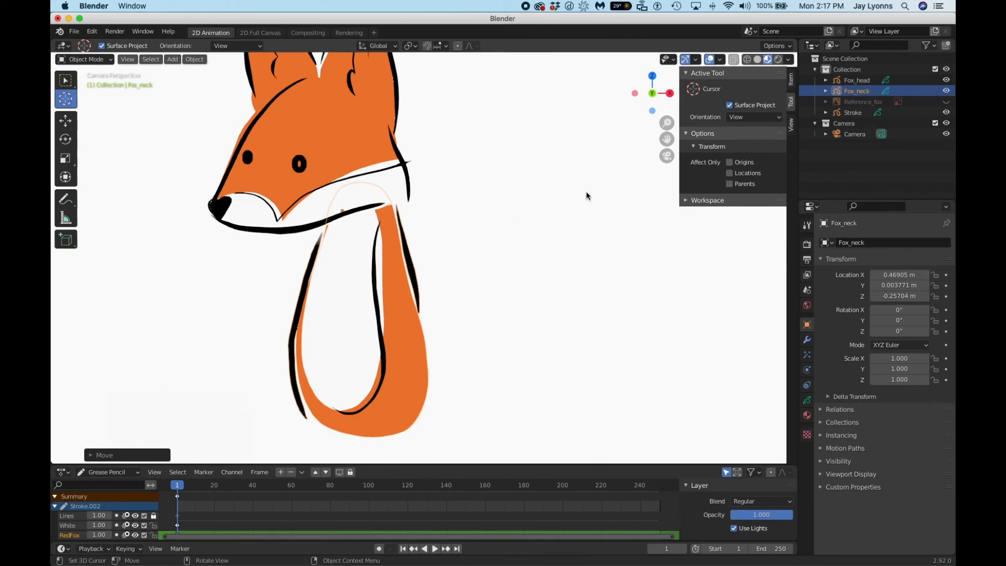
scroll(503, 256, "down", 3)
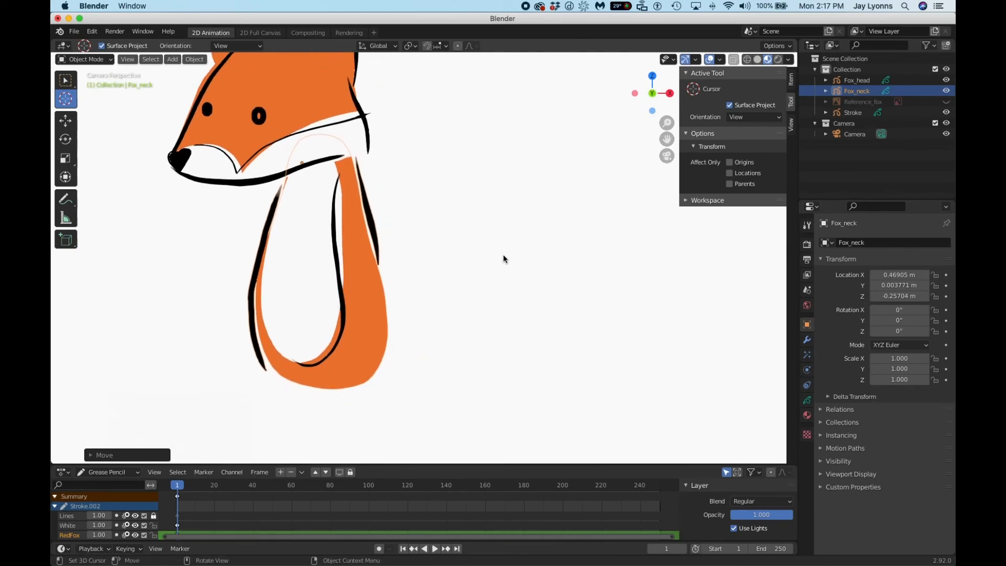
scroll(503, 255, "down", 1)
scroll(503, 256, "right", 3, "shift")
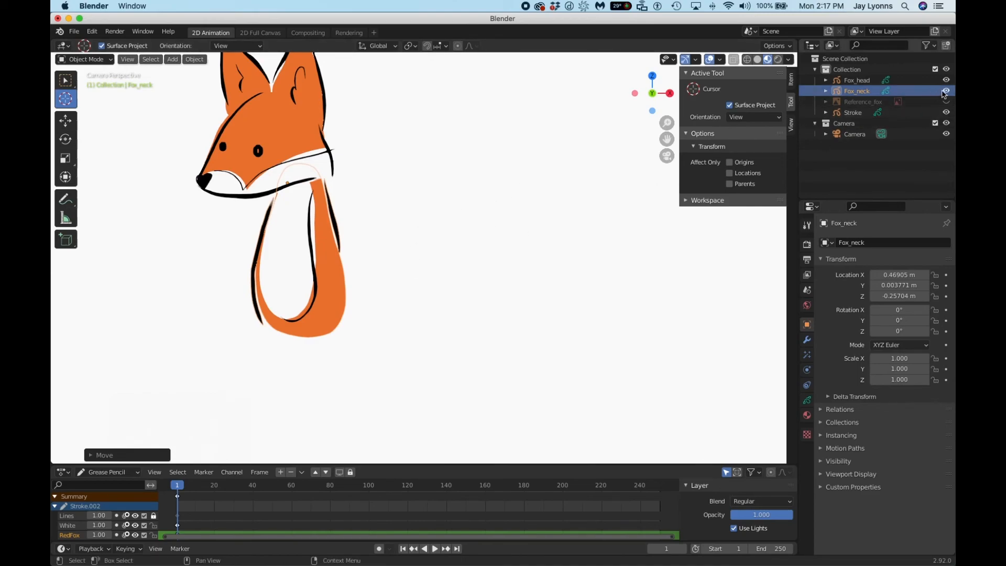
left_click(946, 103)
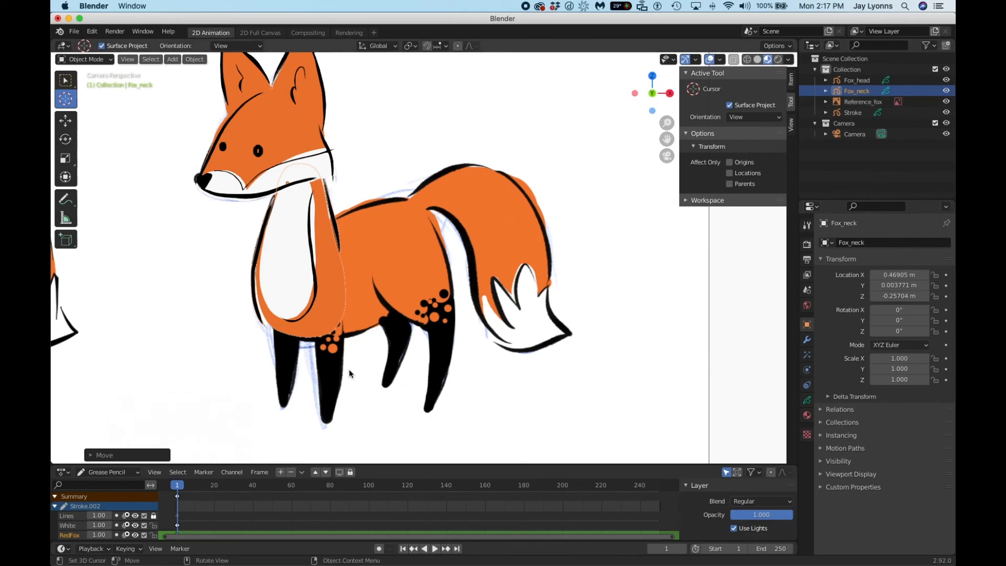